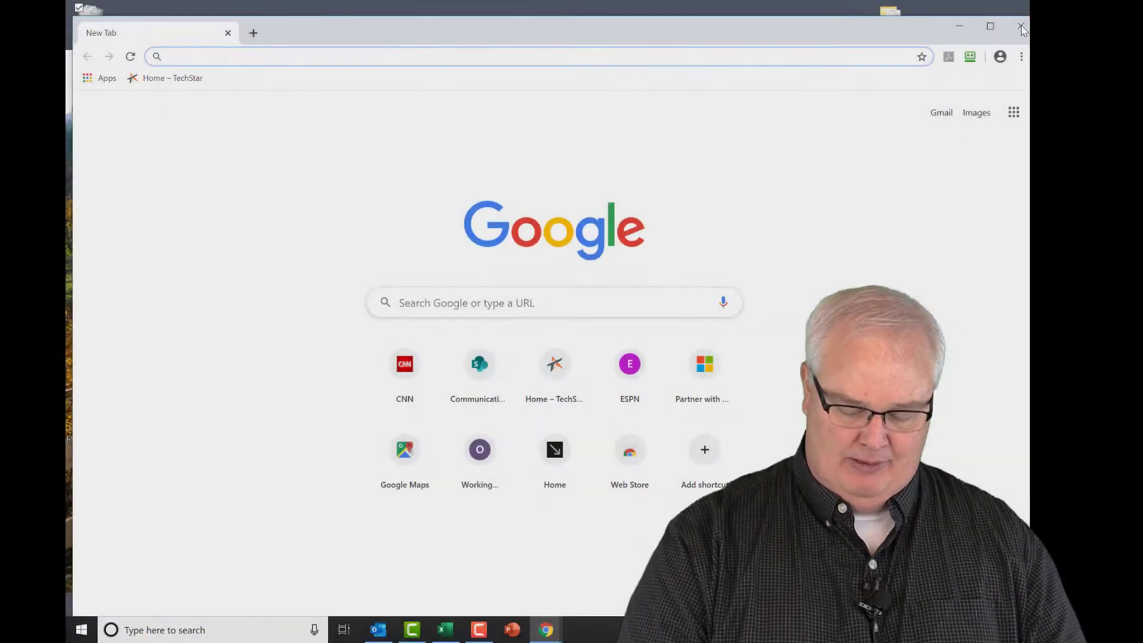
Close Chrome, launch Word from the taskbar search, and create a blank document.
left_click(1021, 27)
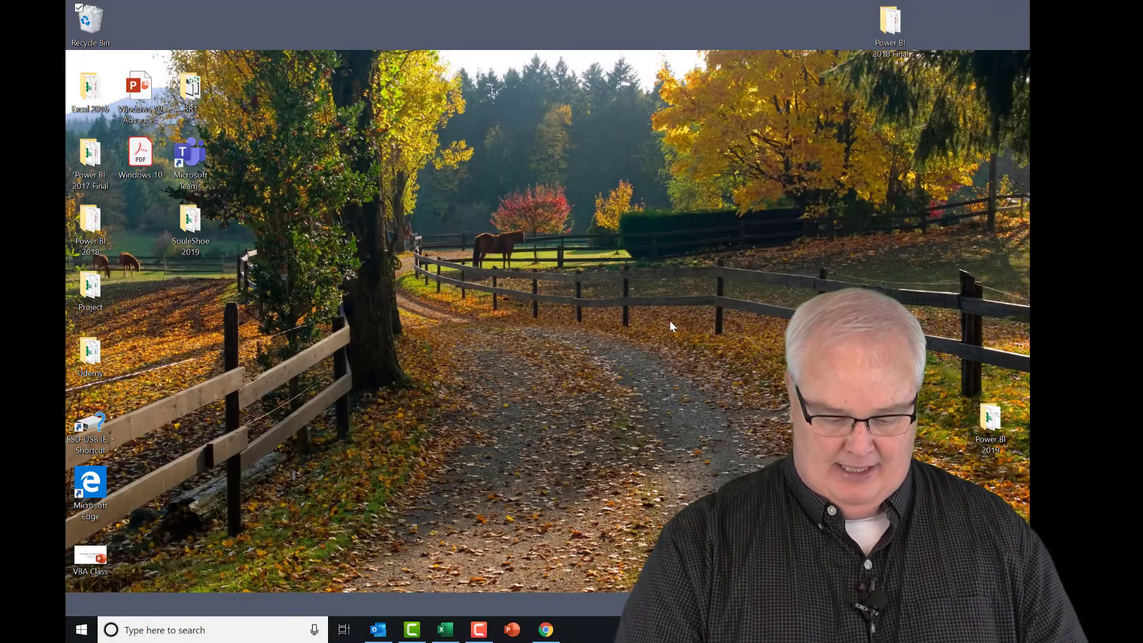
left_click(268, 629)
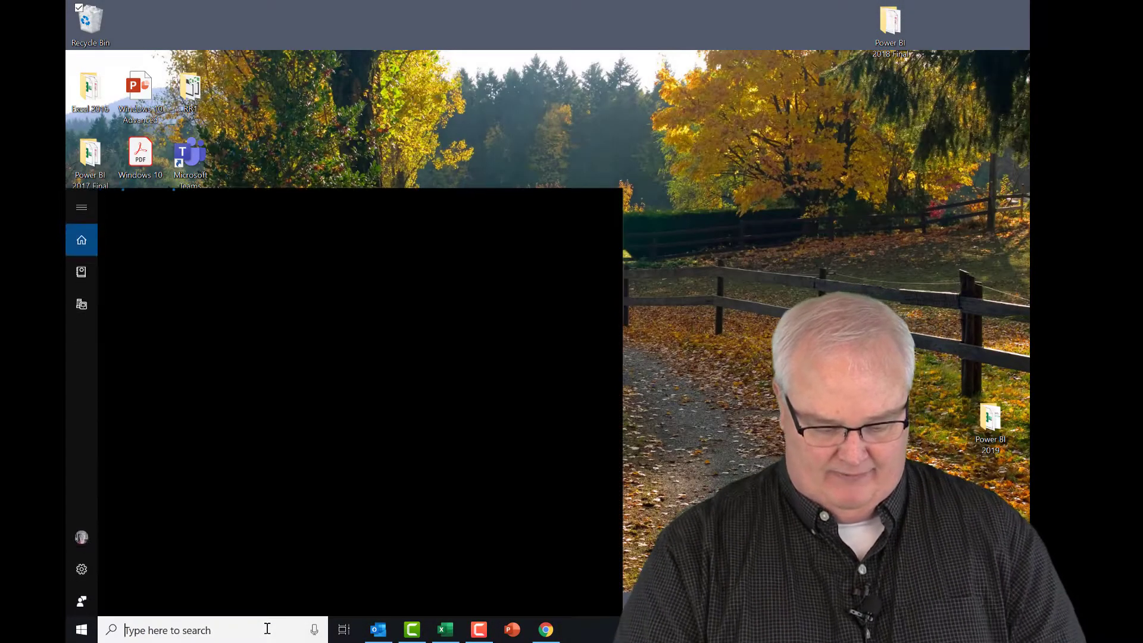
type("word")
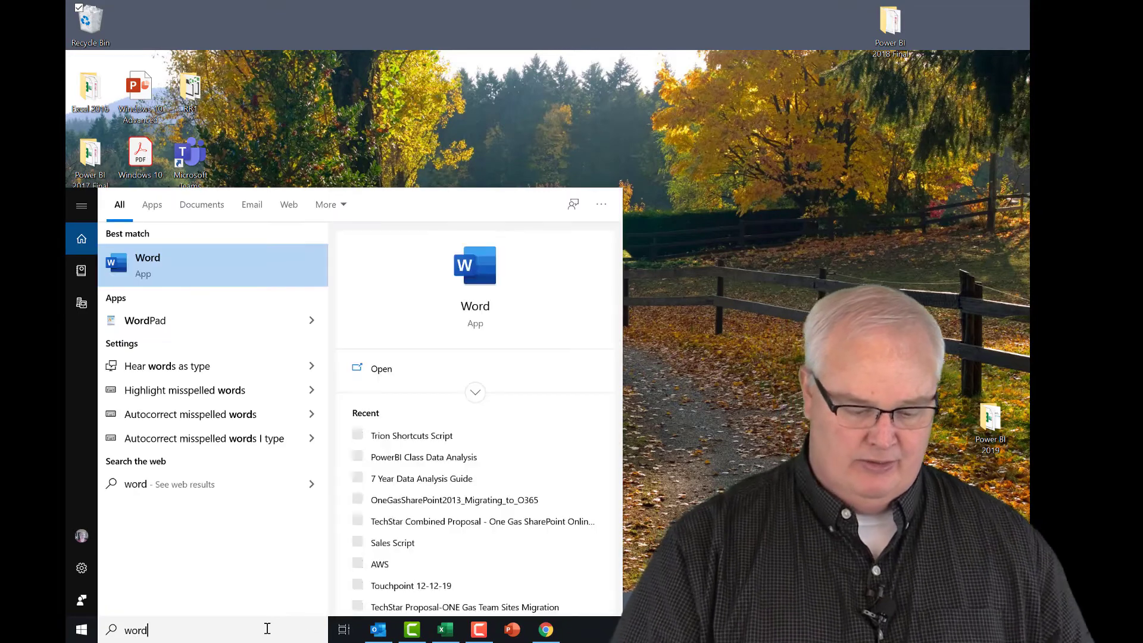
key("Return")
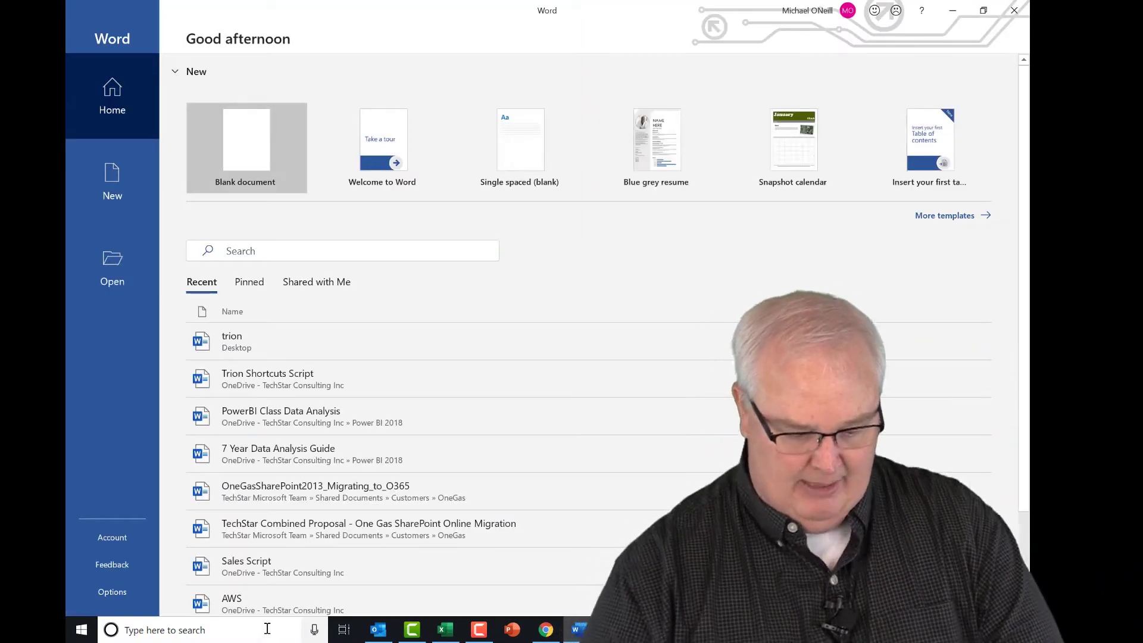
left_click(240, 149)
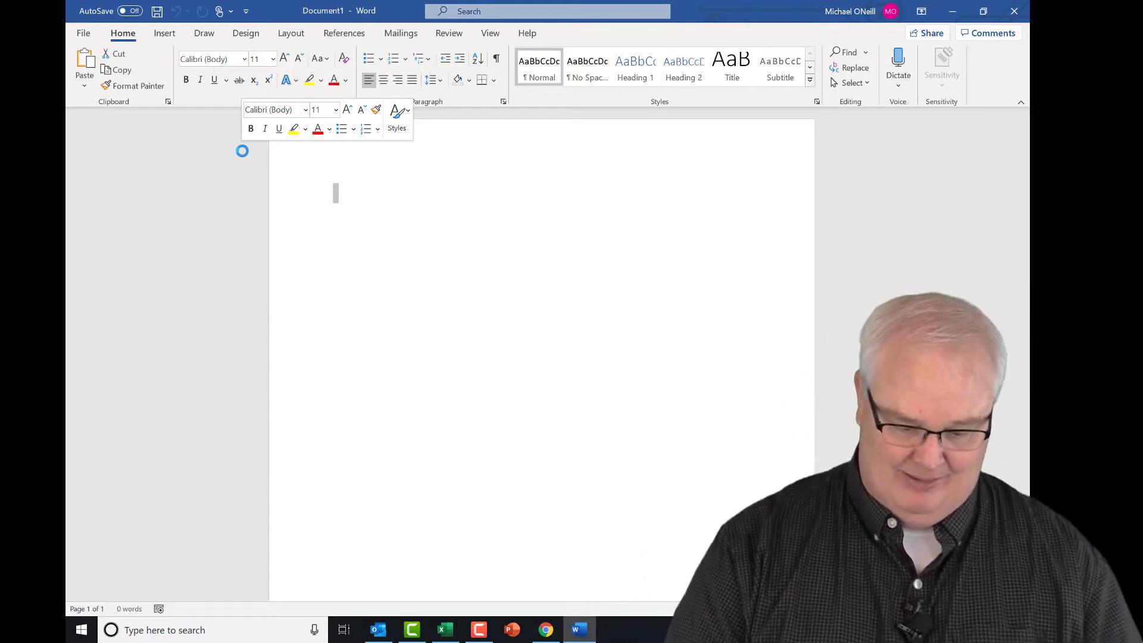
Enter =lorem(4,6) on the blank page to generate four Lorem ipsum paragraphs.
left_click(351, 172)
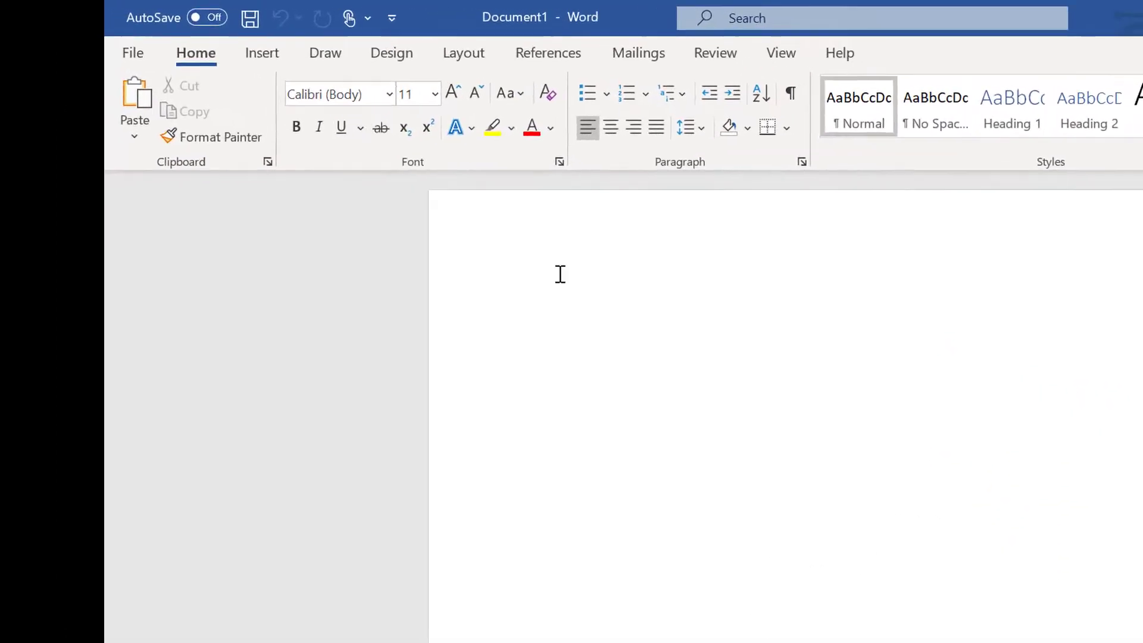
type("=")
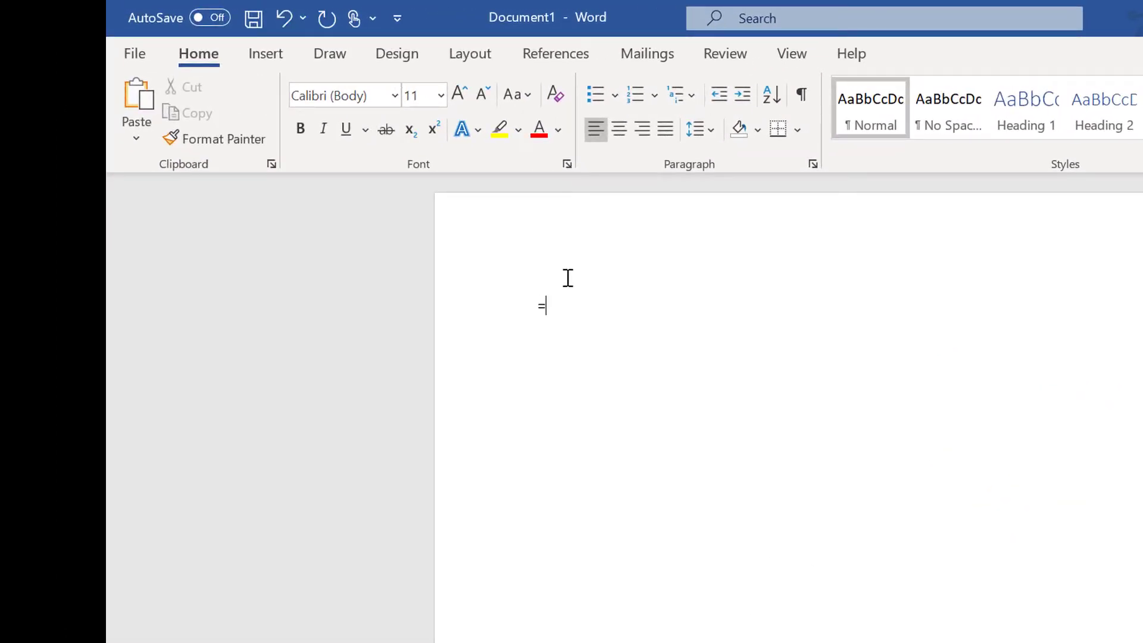
type("lr")
key("BackSpace")
type("orem(4,6)")
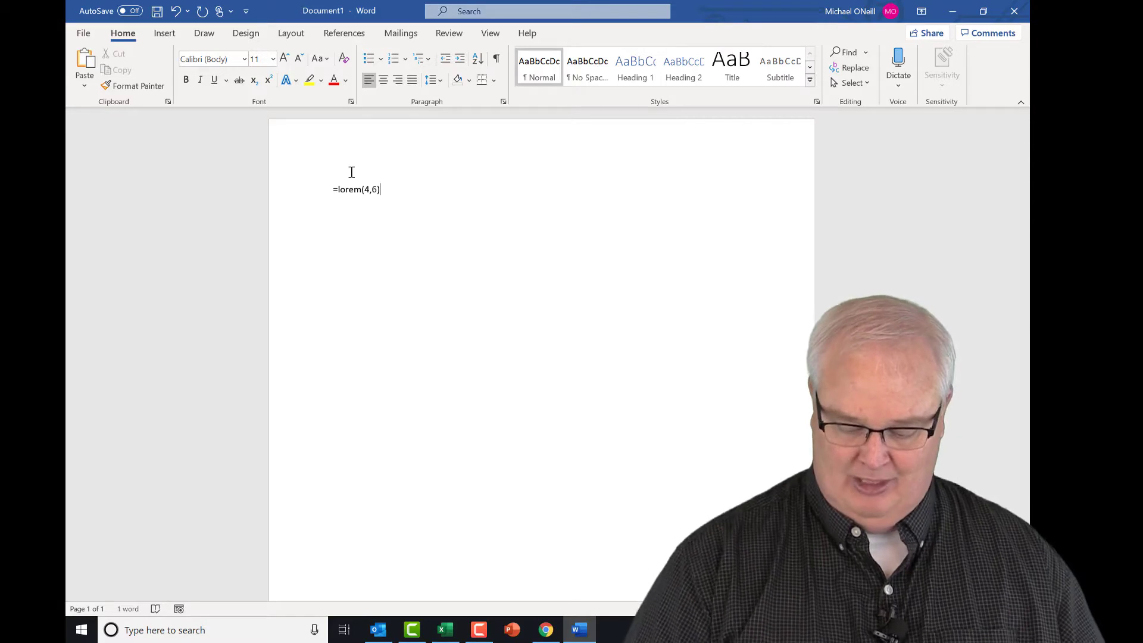
key("Return")
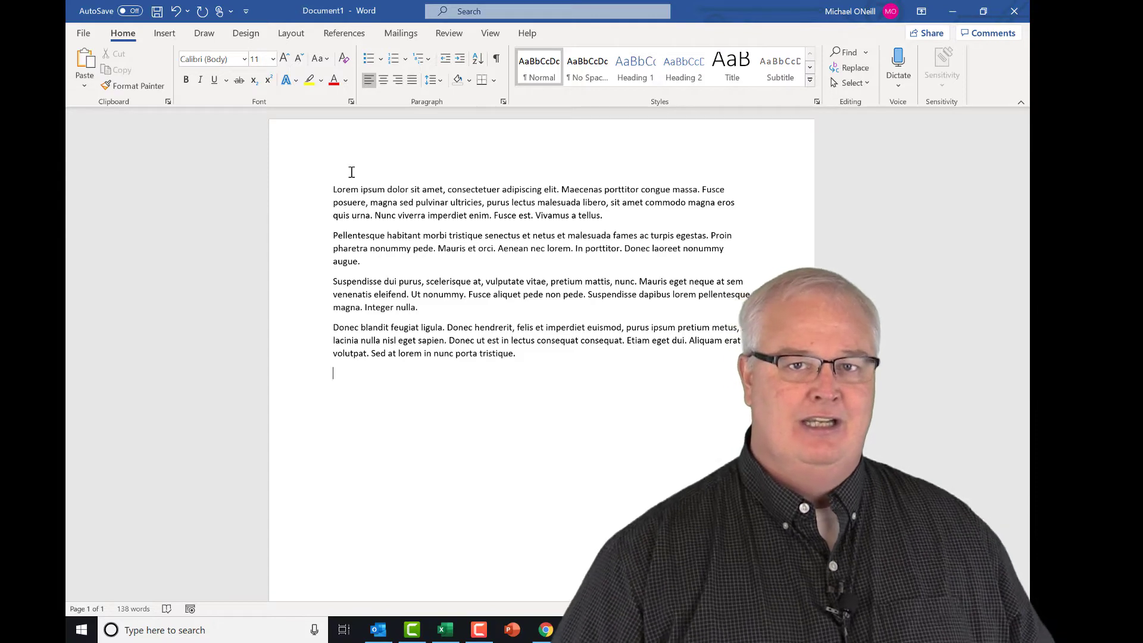
Show and hide the ribbon KeyTips, then select all the text with Ctrl+A.
key("alt")
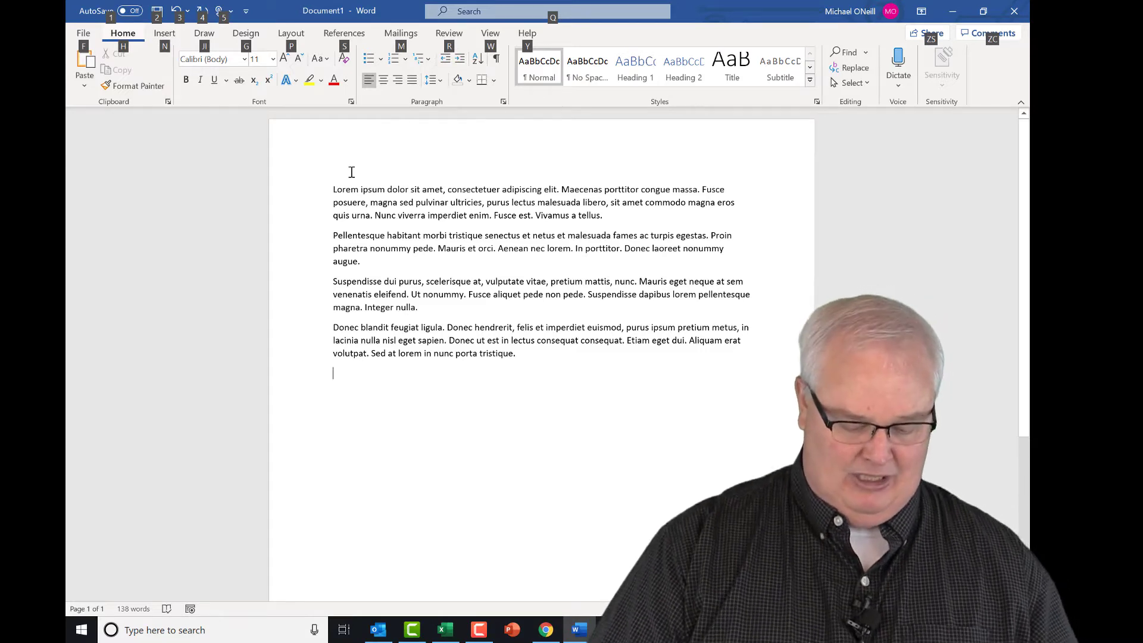
key("Escape")
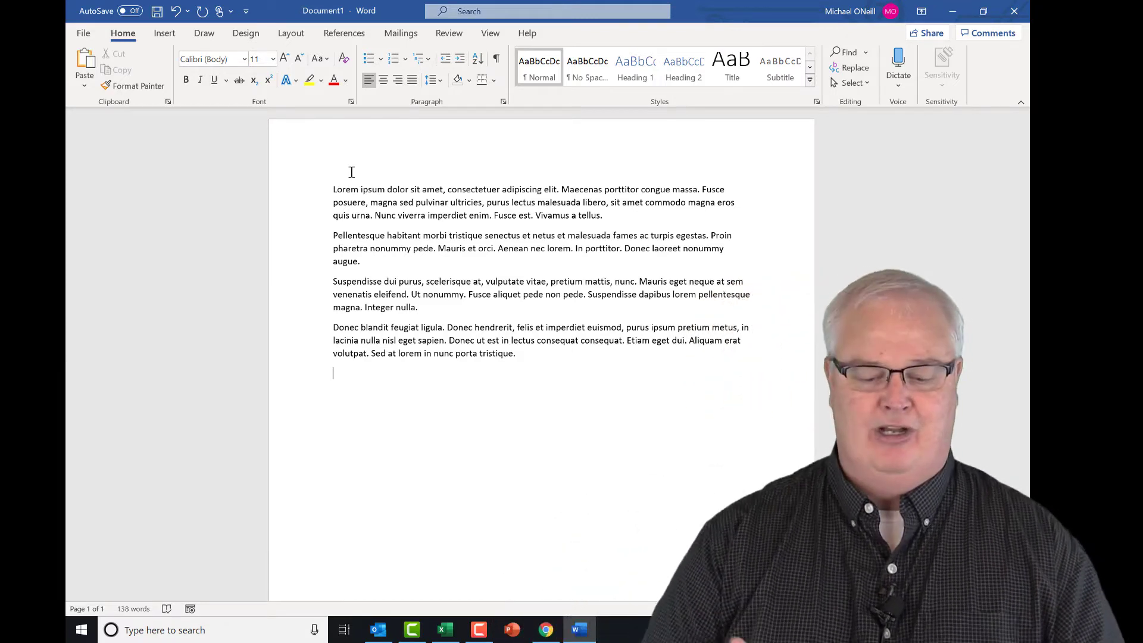
key("ctrl+a")
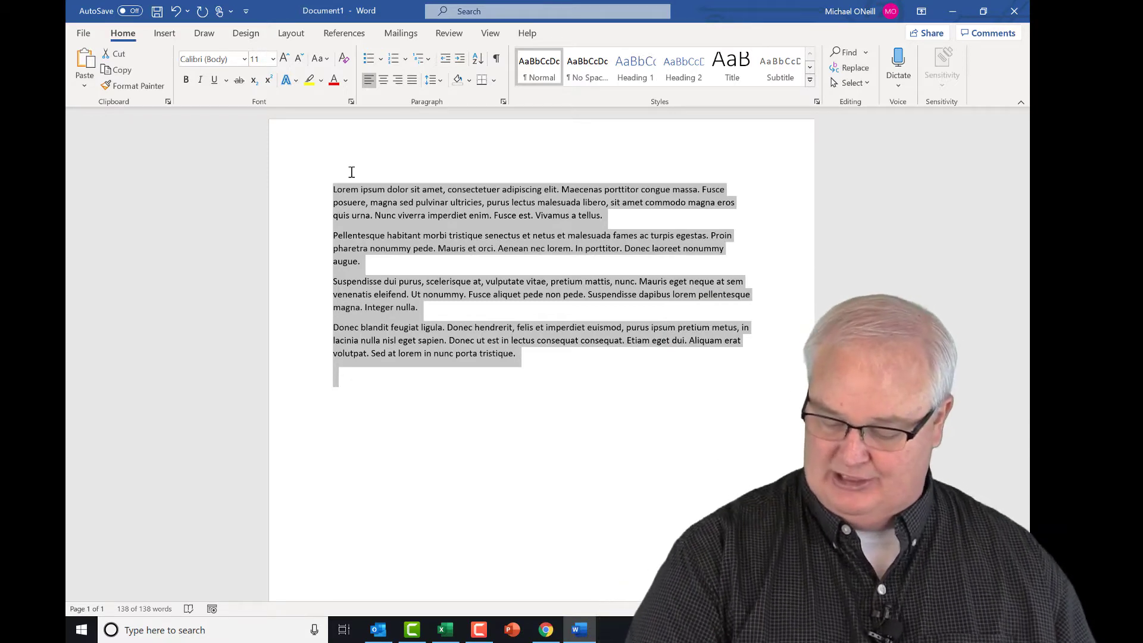
Copy the four paragraphs and paste a second copy at the document end.
key("ctrl+c")
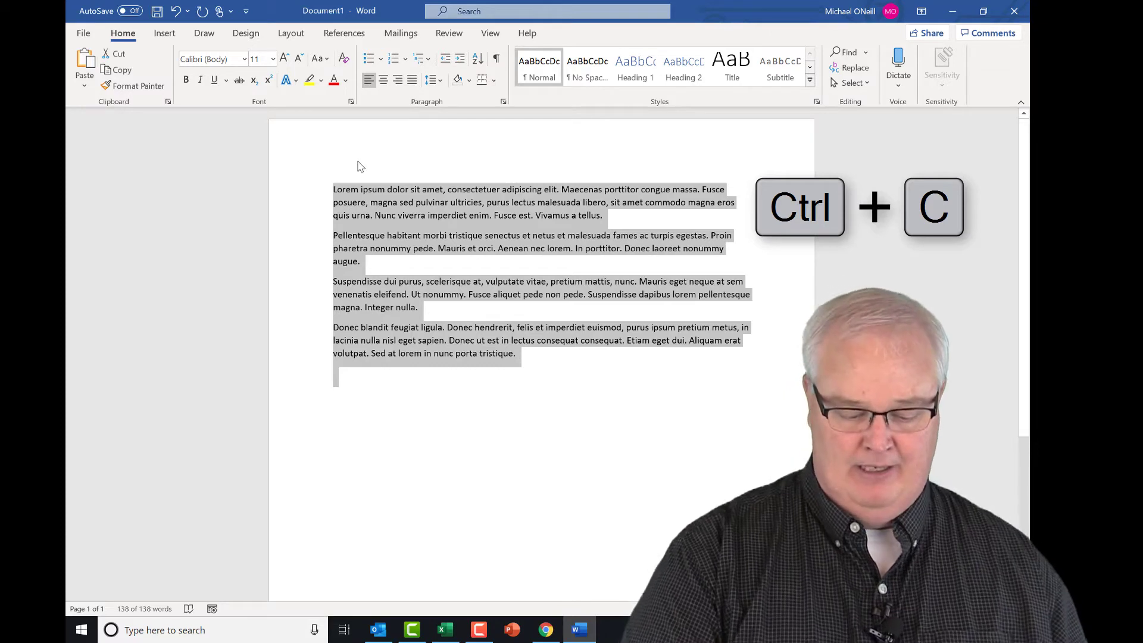
key("ctrl+End")
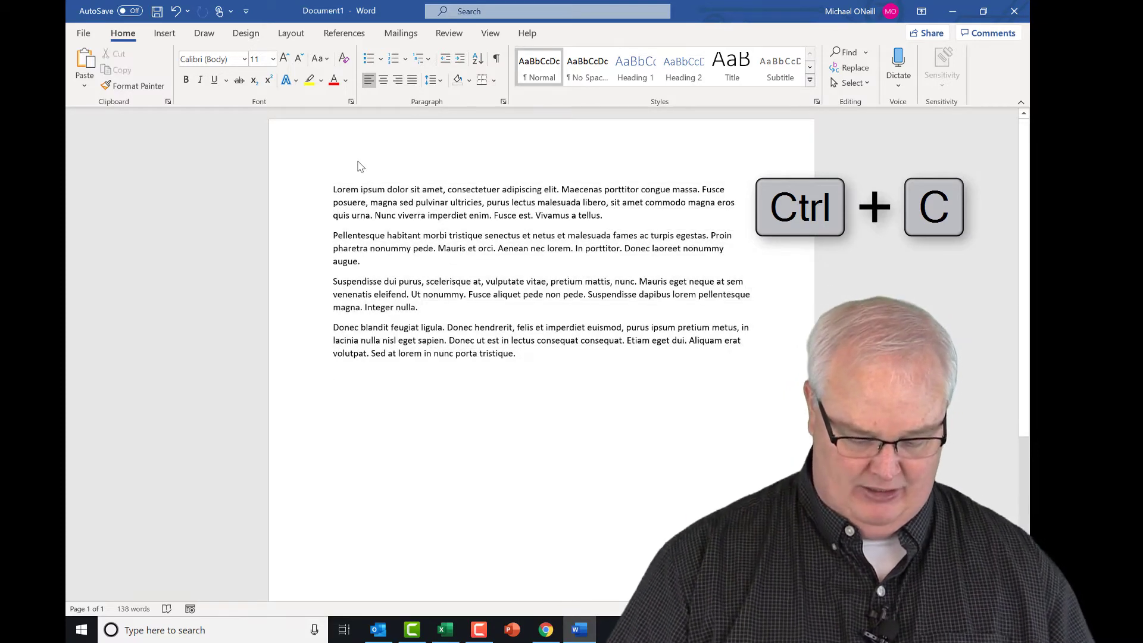
key("ctrl+v")
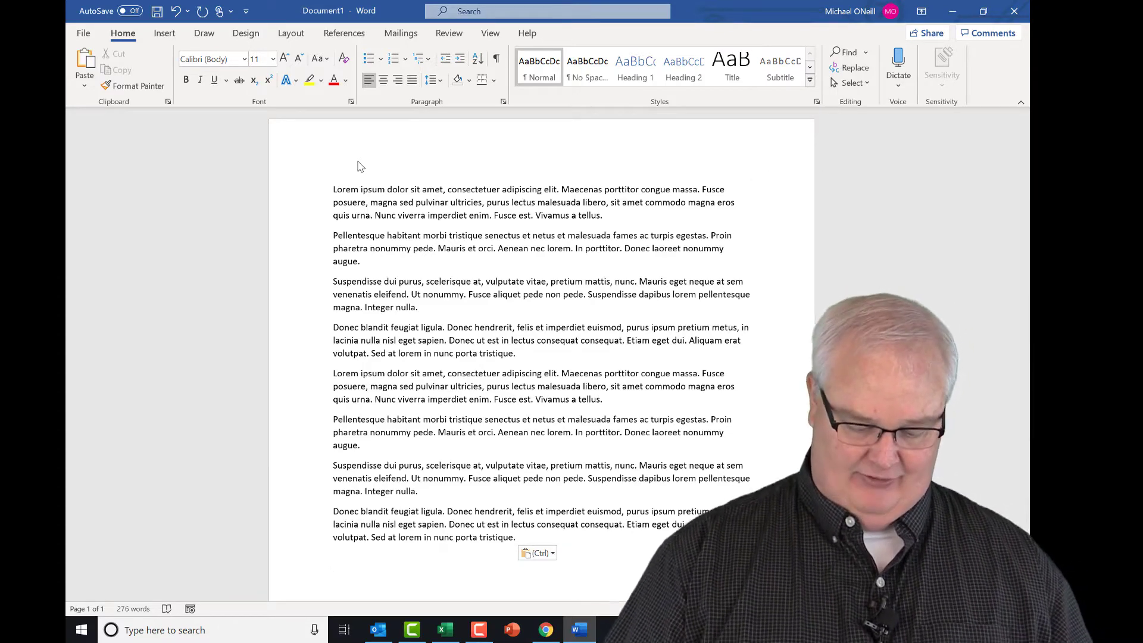
Cut all eight paragraphs and paste them back onto the page.
key("ctrl+a")
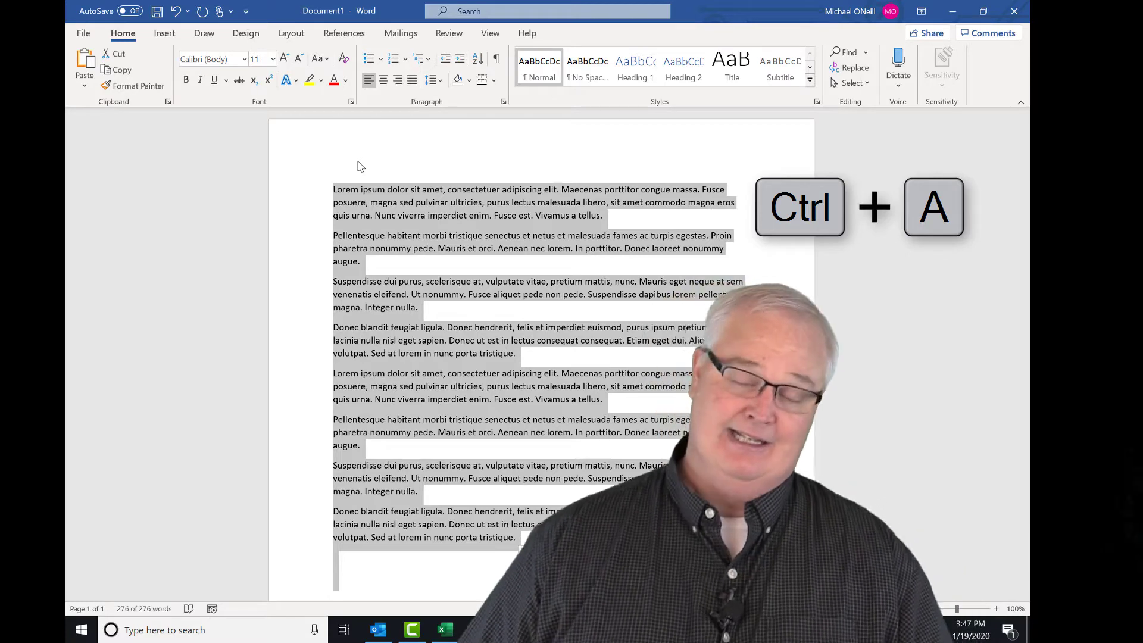
key("ctrl+x")
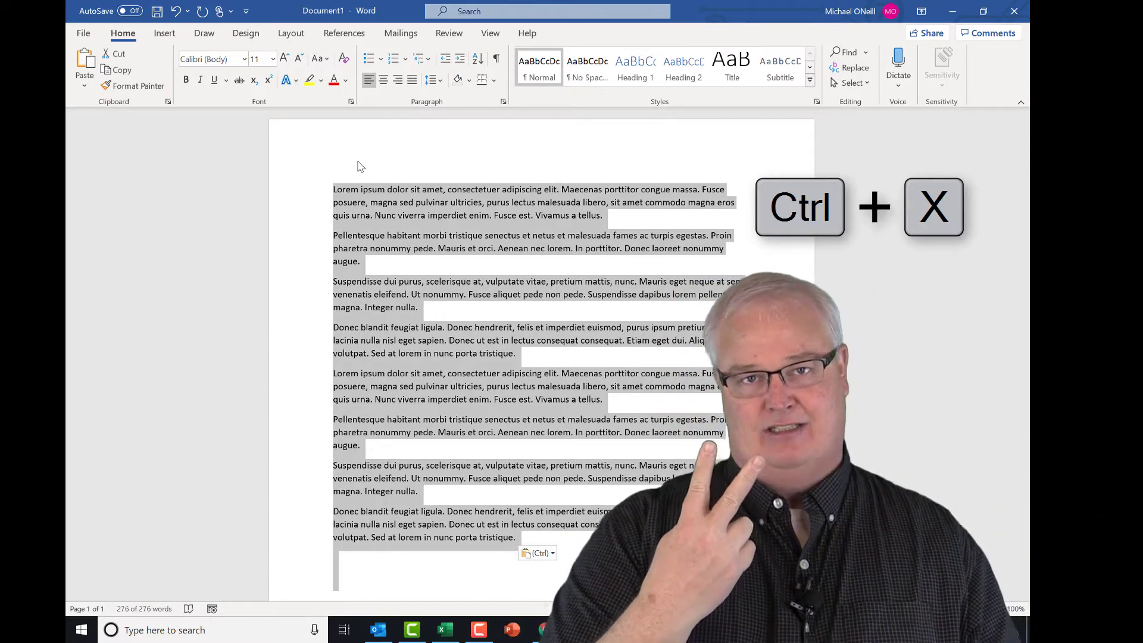
key("ctrl+x")
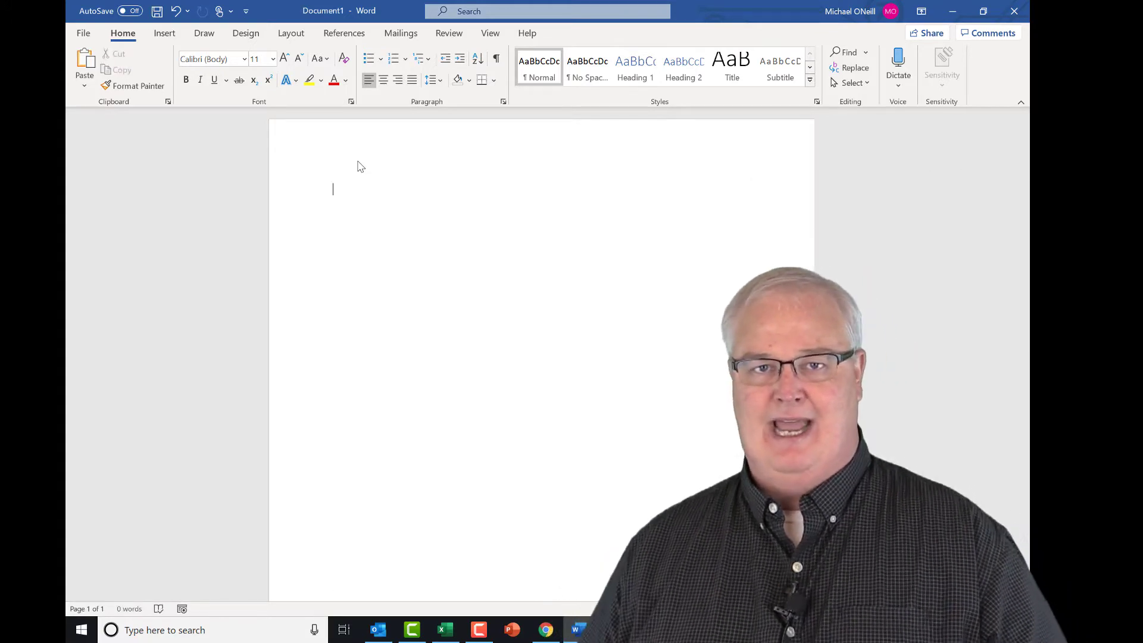
key("ctrl+v")
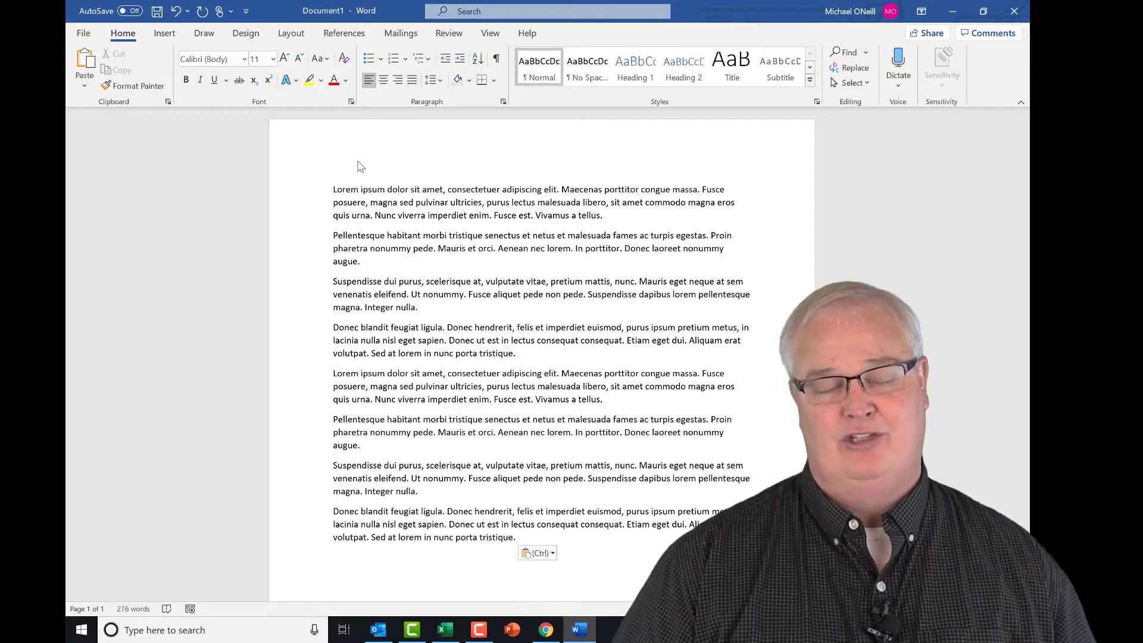
key("ctrl+z")
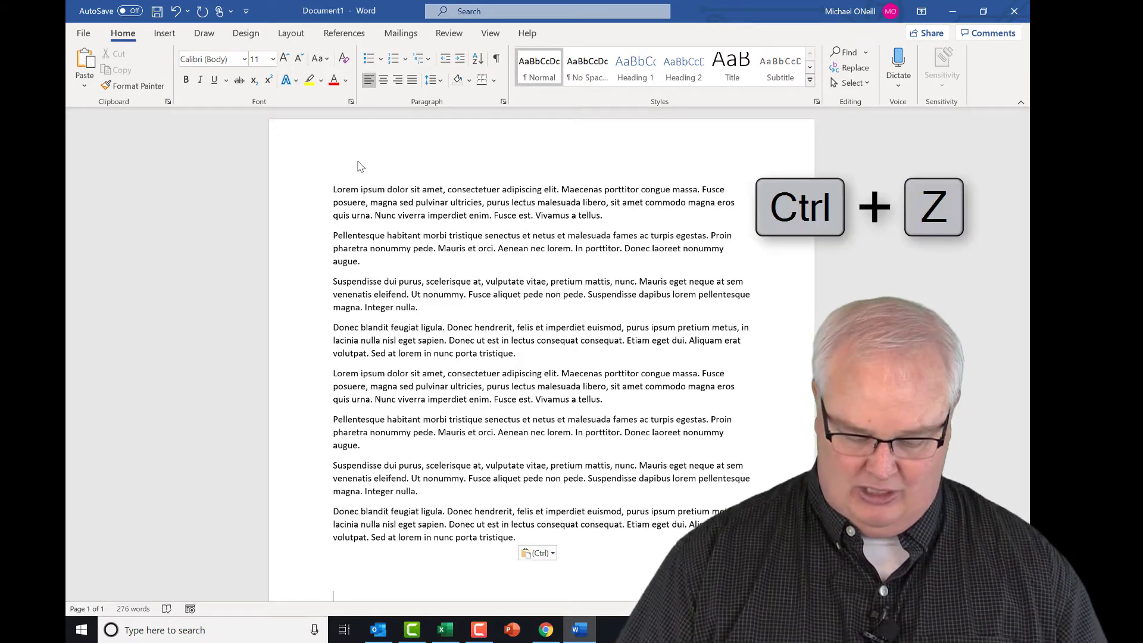
key("ctrl+z")
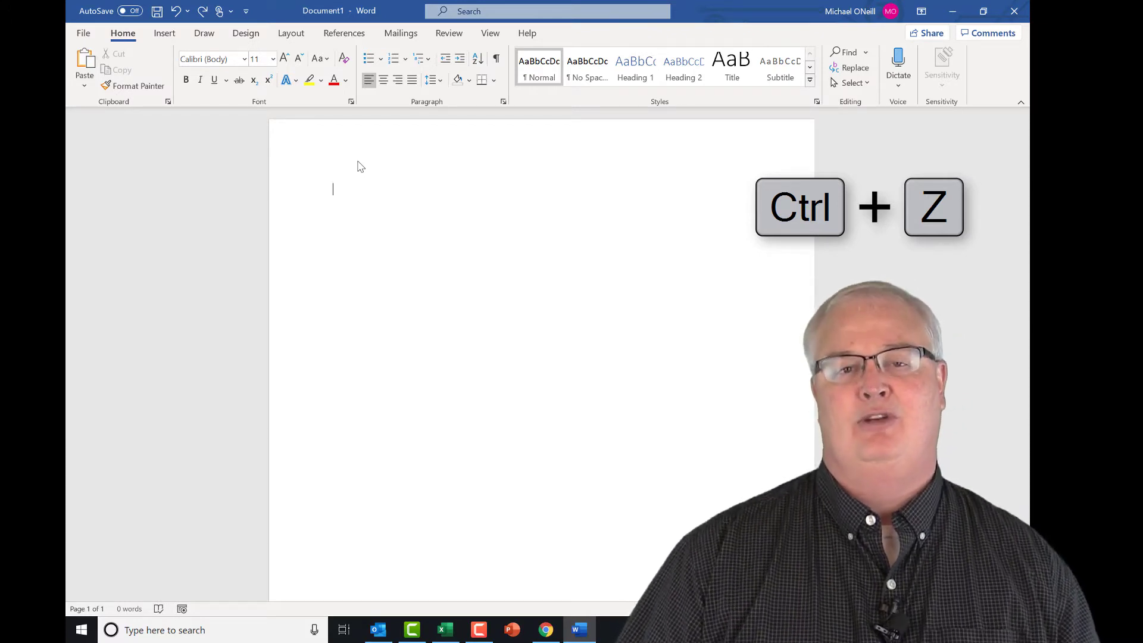
key("ctrl+z")
key("ctrl+z")
key("ctrl+z")
key("ctrl+z")
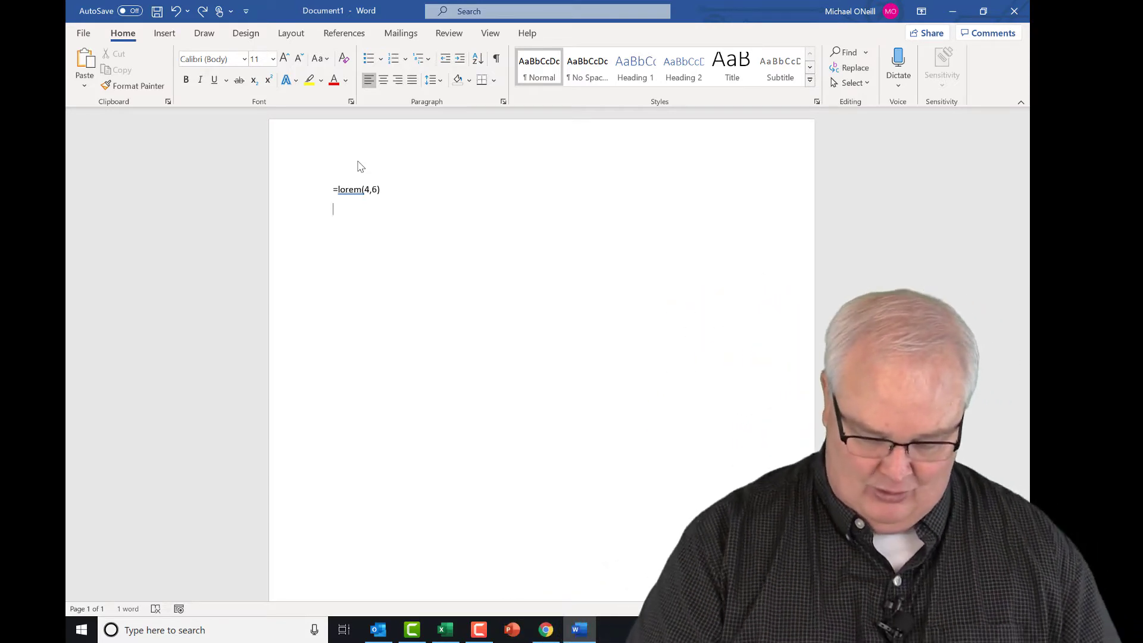
key("ctrl+y")
key("ctrl+y")
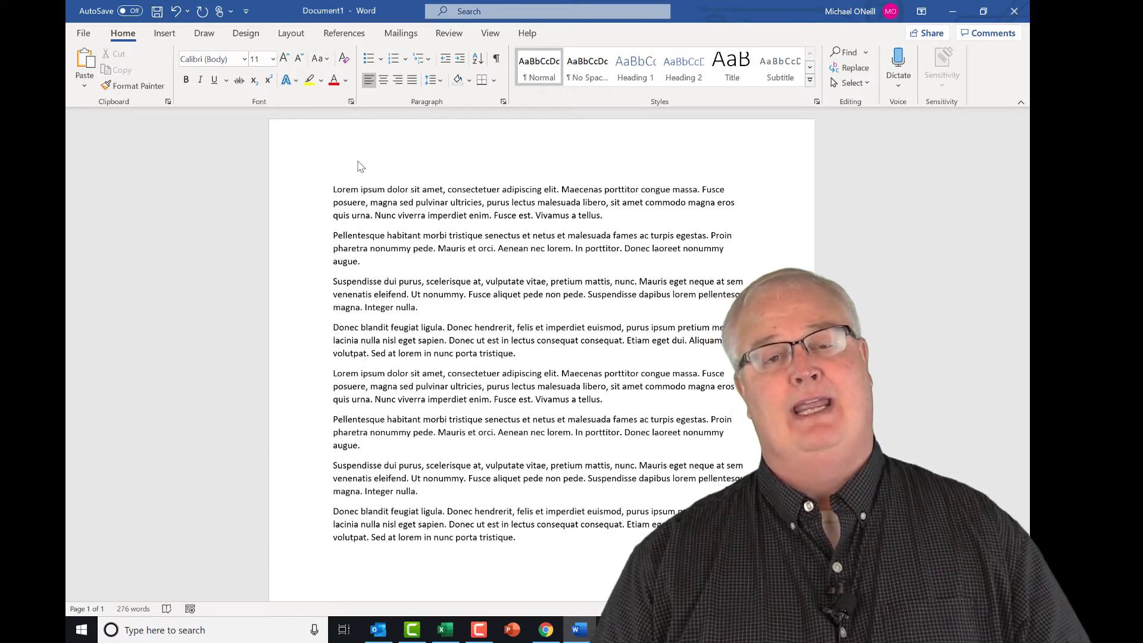
key("ctrl+s")
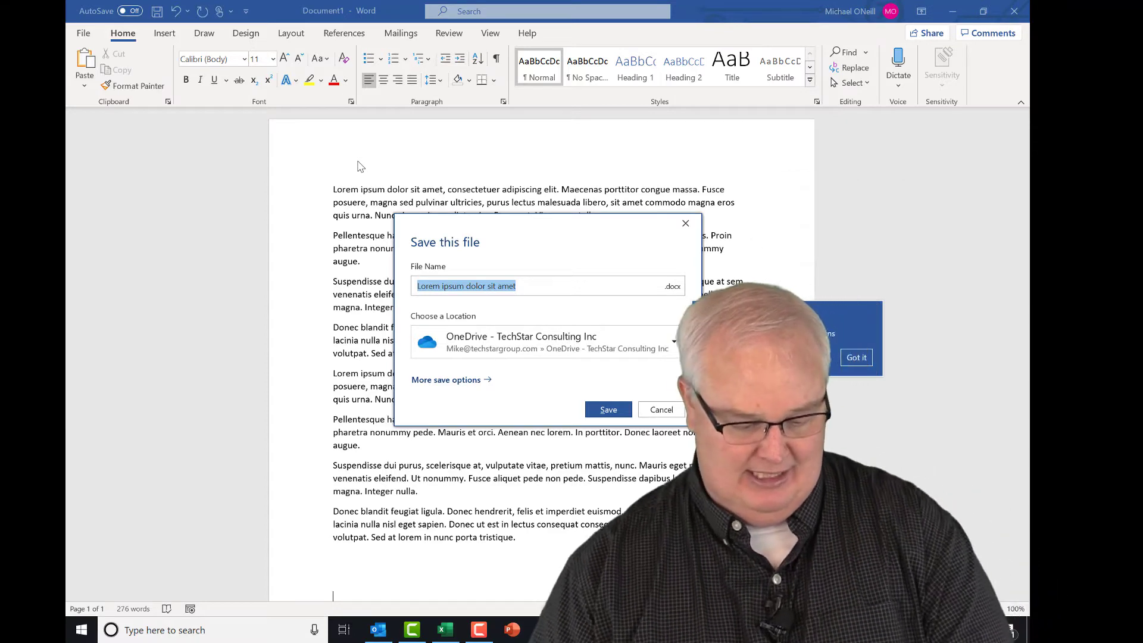
key("Escape")
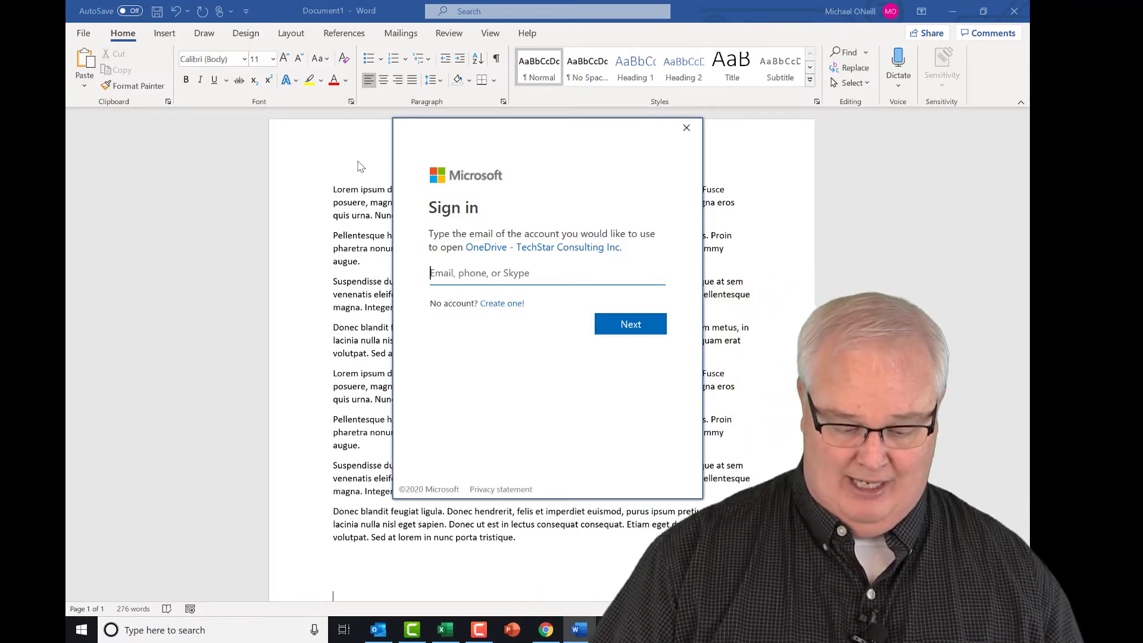
key("Escape")
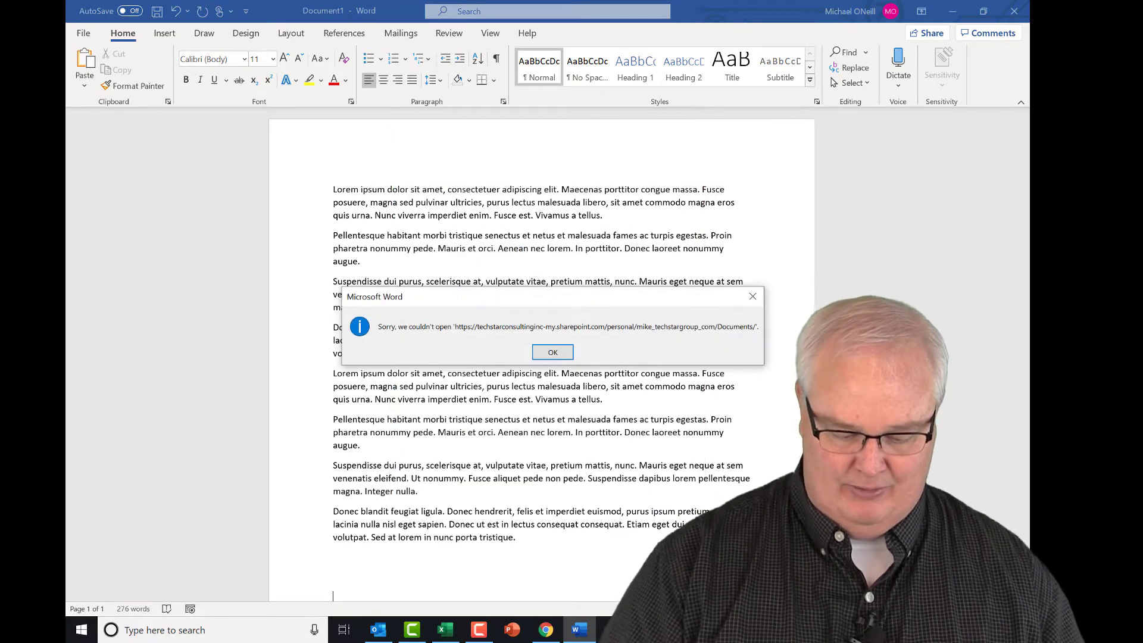
key("Return")
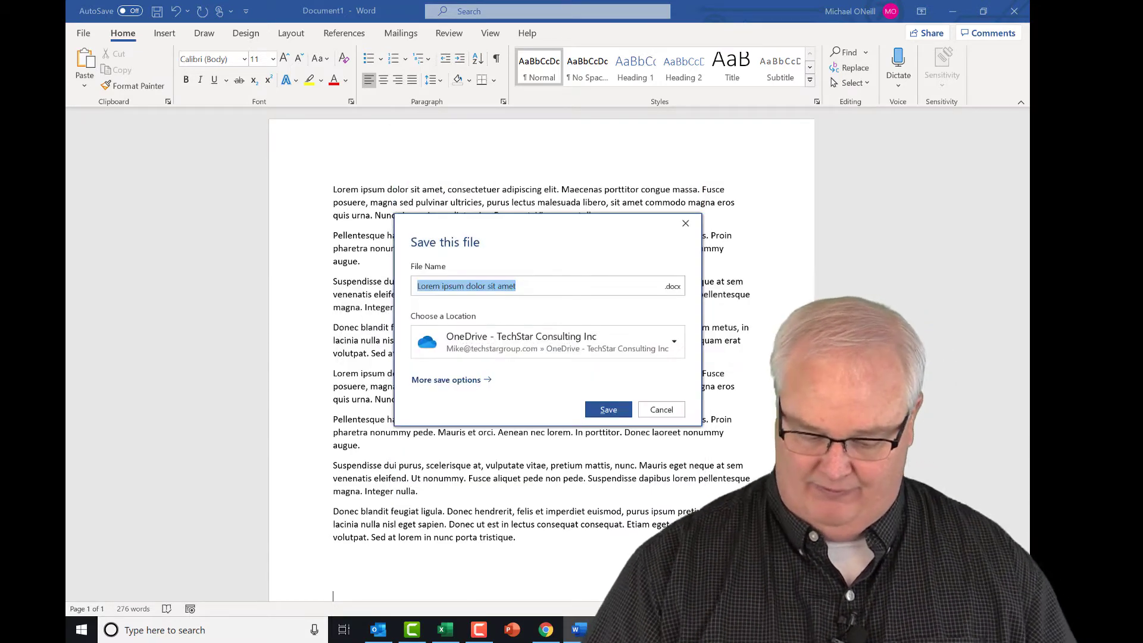
key("Escape")
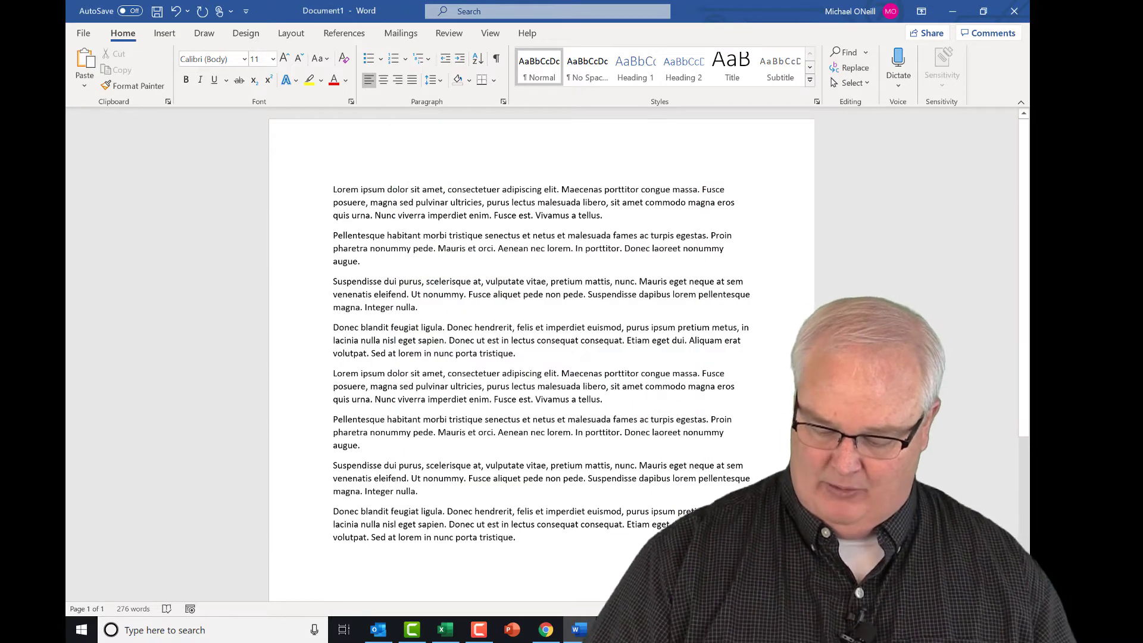
Bold and italicize the third paragraph, clear it with Ctrl+Space, then create a new document.
key("ctrl+p")
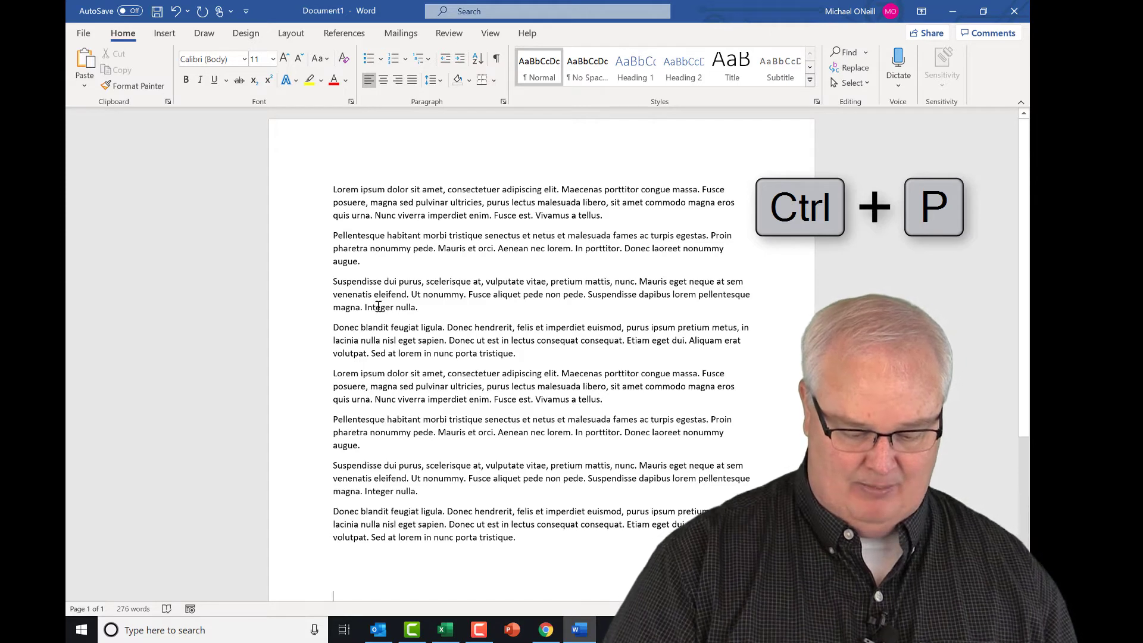
left_click_drag(435, 314, 339, 282)
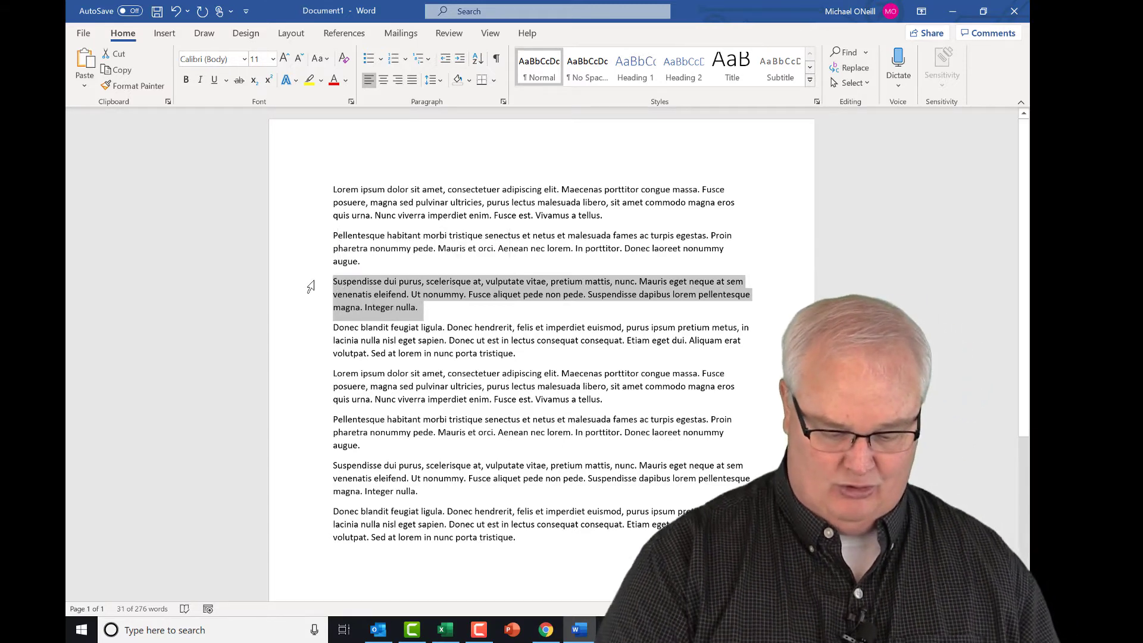
key("ctrl+b")
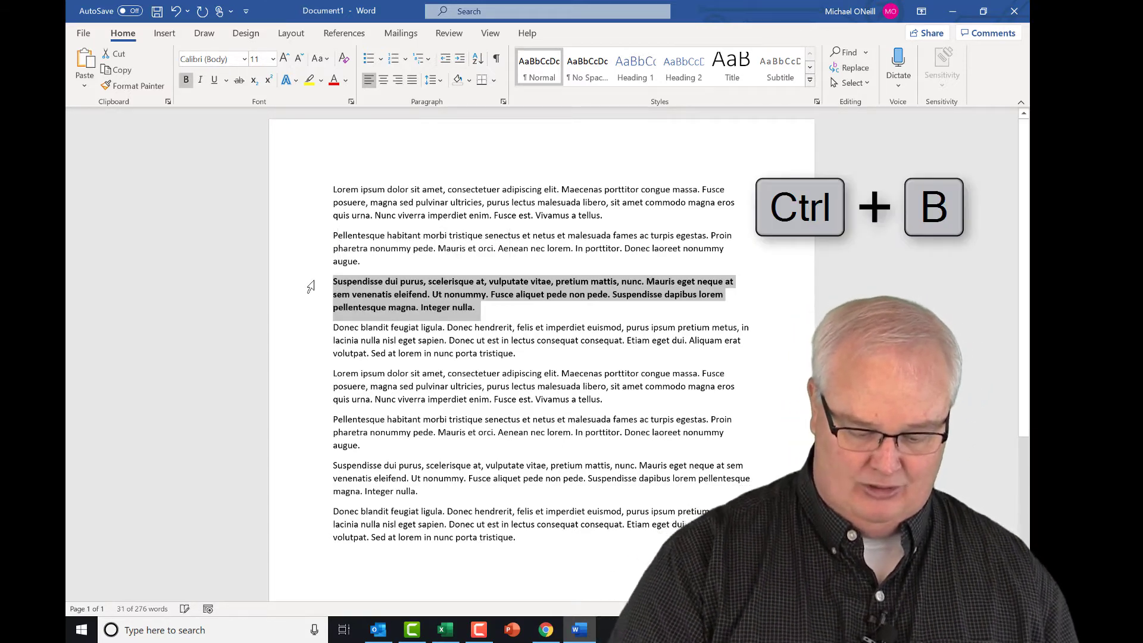
key("ctrl+i")
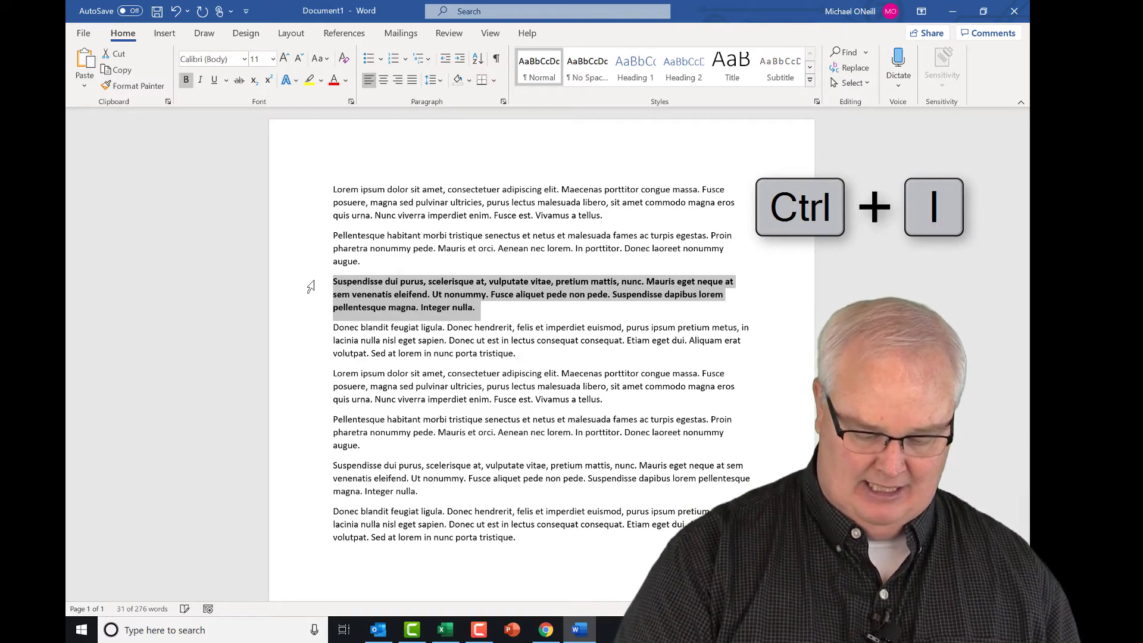
key("ctrl+space")
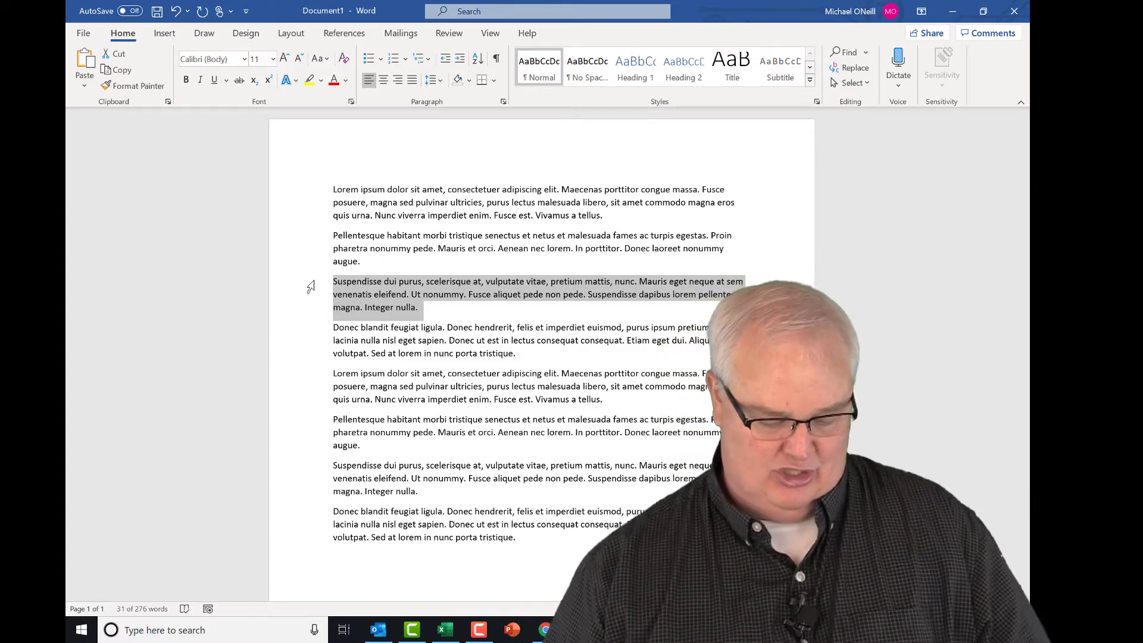
key("ctrl+n")
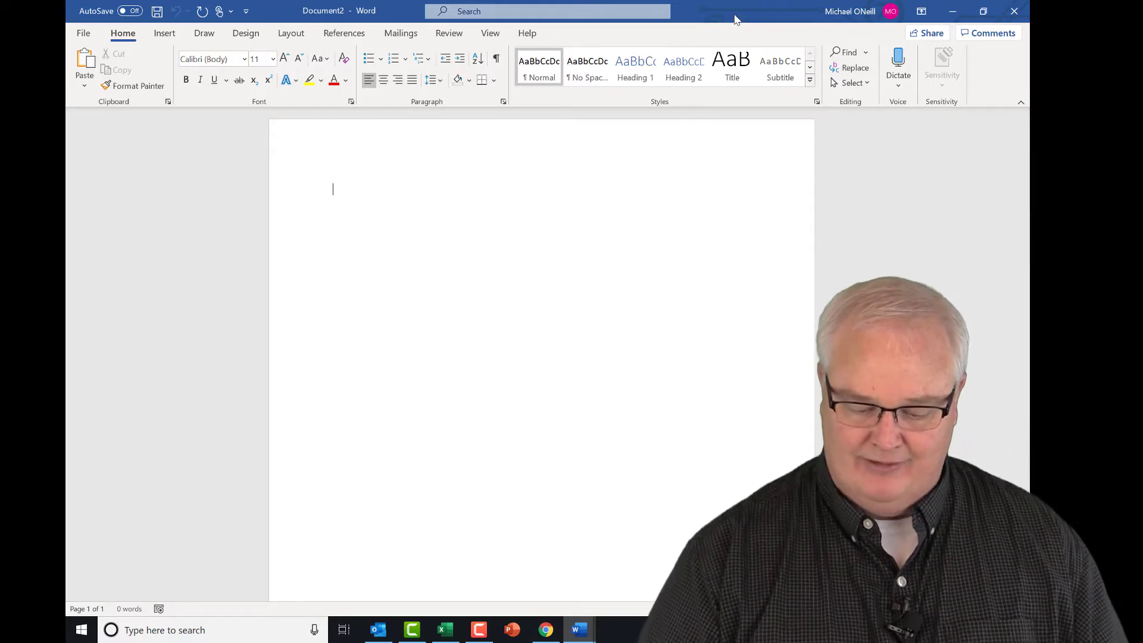
Restore and re-maximize the Document2 window, then close it with Ctrl+W.
left_click_drag(736, 19, 665, 134)
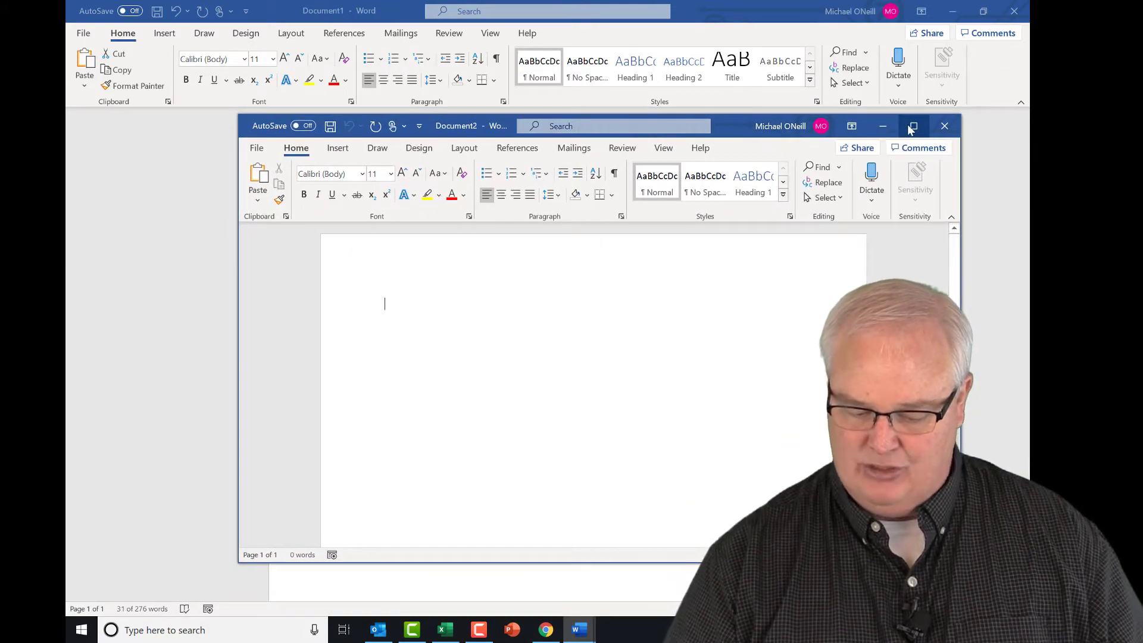
left_click(911, 129)
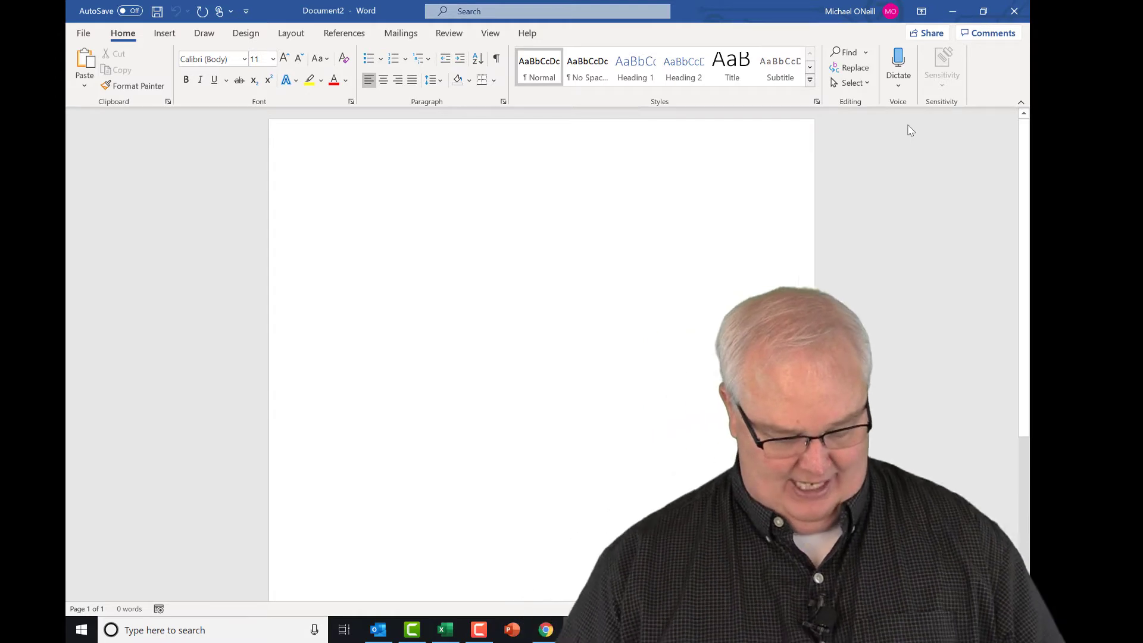
key("ctrl+w")
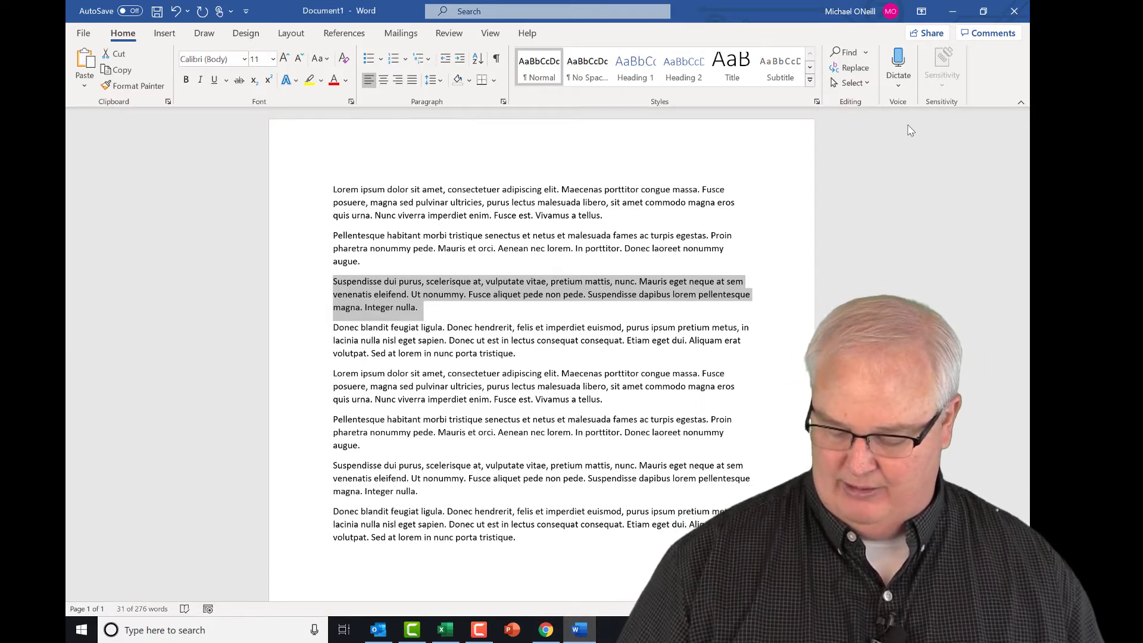
key("ctrl+shift+n")
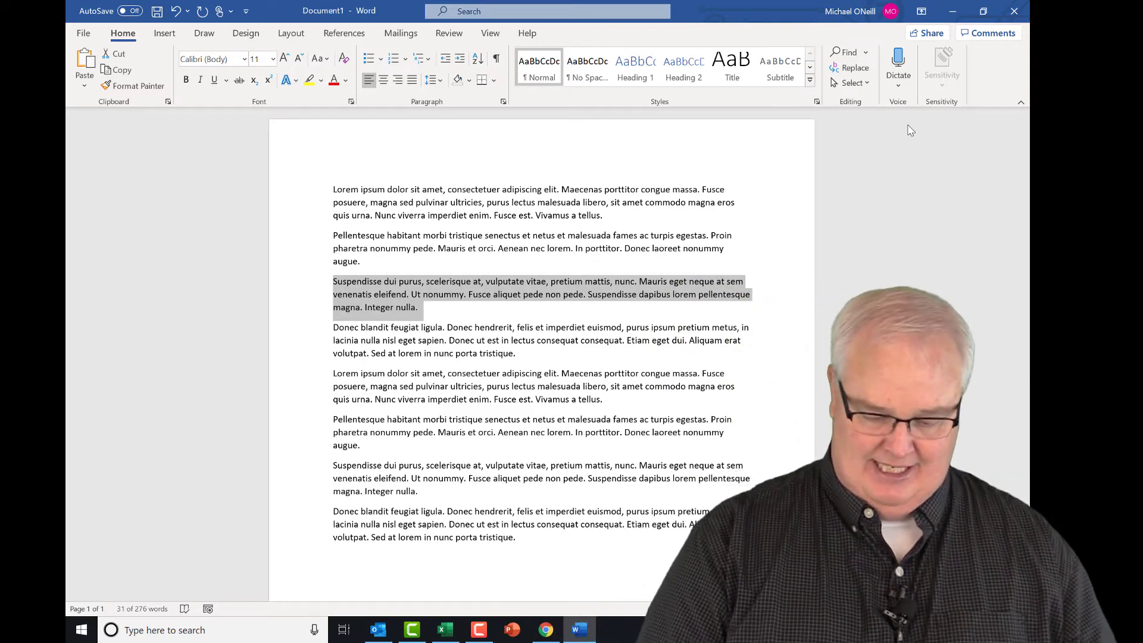
Set the selected third paragraph to 14 pt, then 16 pt, via the mini toolbar.
right_click(553, 296)
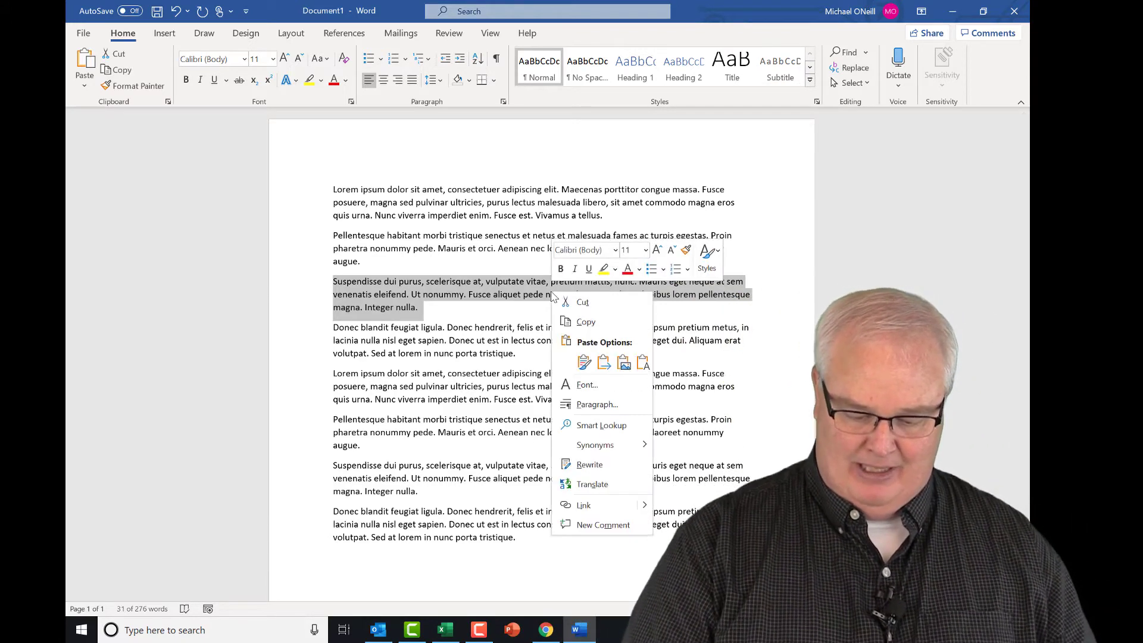
left_click(647, 253)
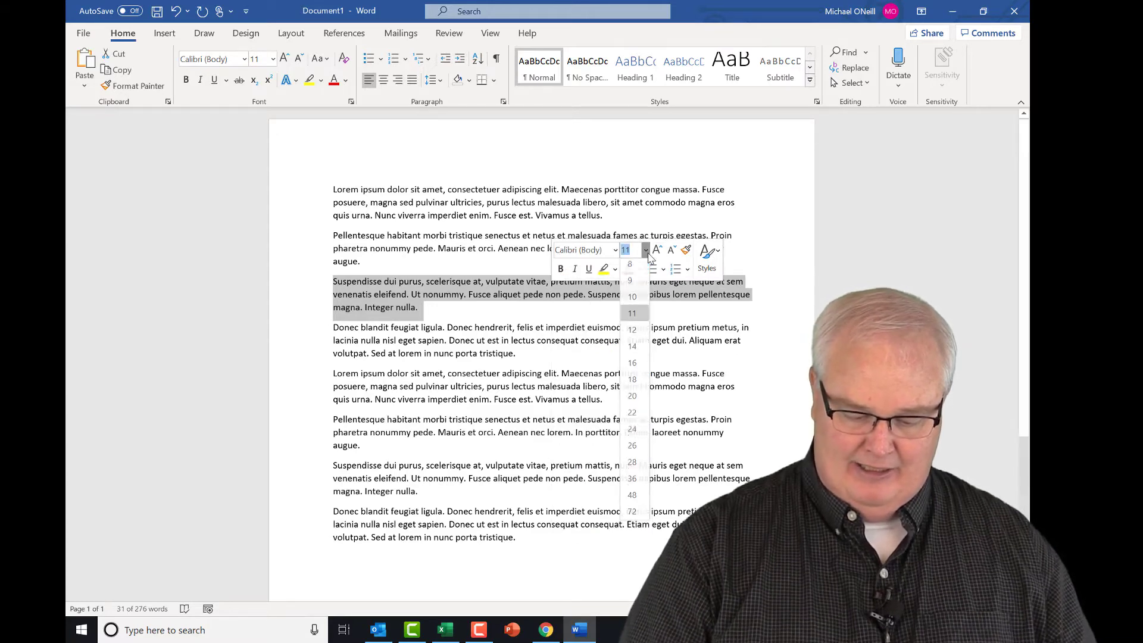
left_click(630, 350)
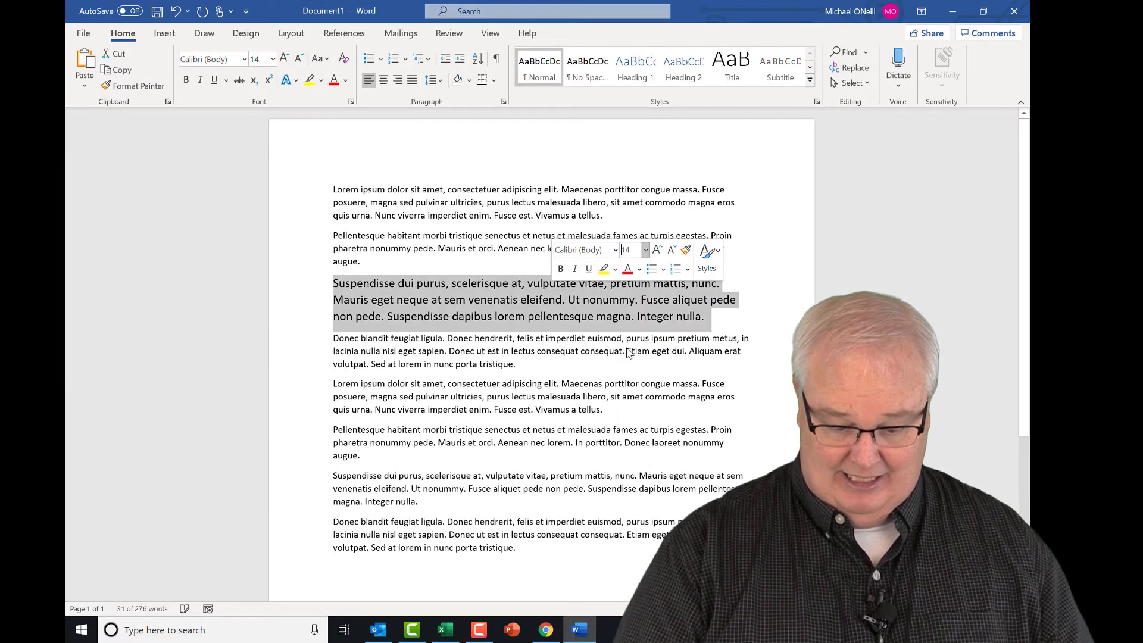
left_click(646, 252)
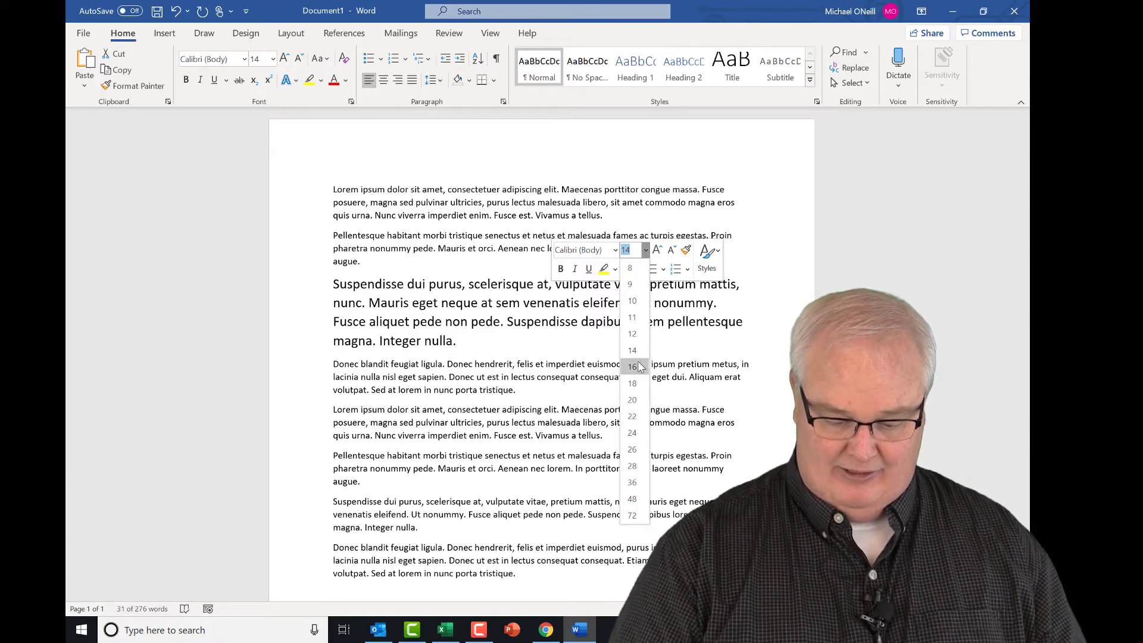
left_click(633, 367)
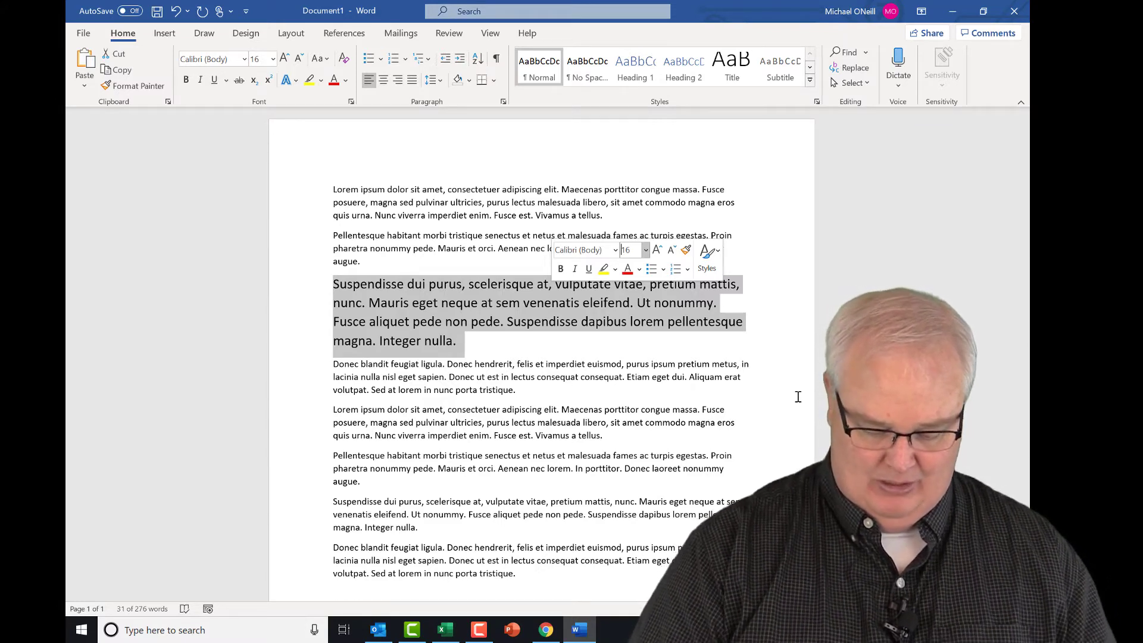
left_click(698, 348)
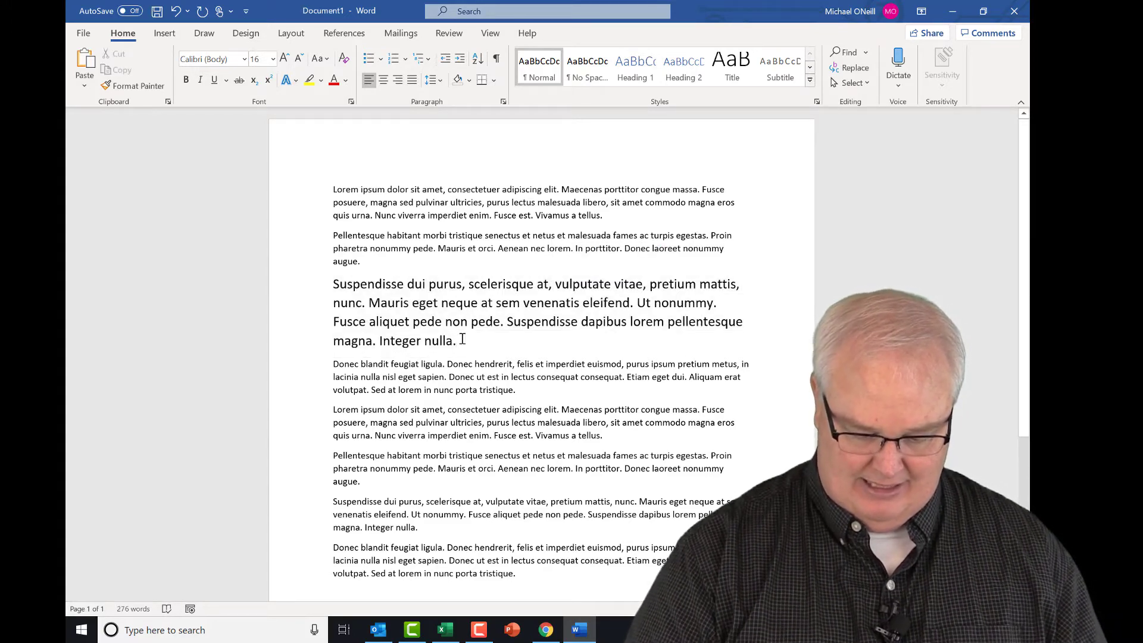
Select 'pede non pede' through 'Integer nulla.' and resize it with Ctrl+[ / Ctrl+] to 31 pt.
left_click_drag(462, 339, 443, 321)
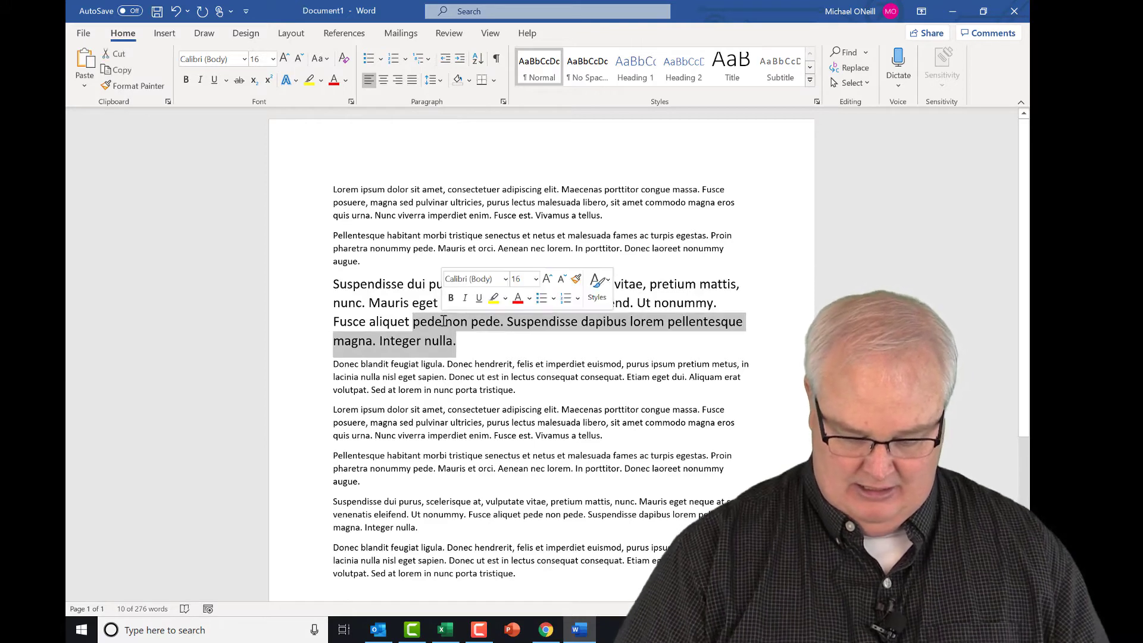
key("ctrl+bracketleft")
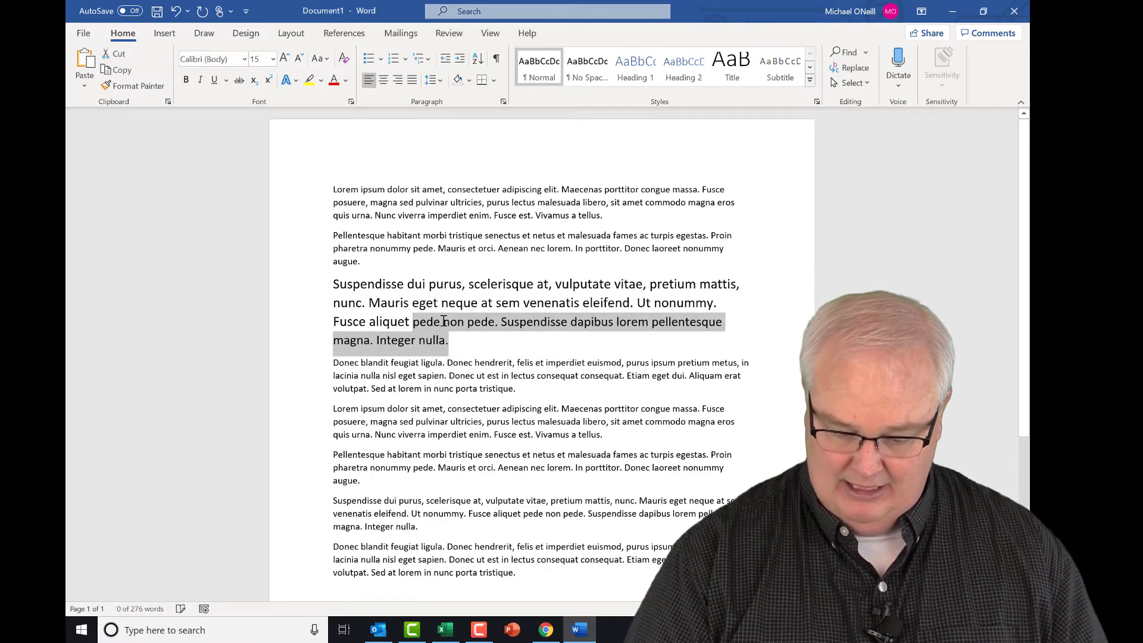
key("ctrl+bracketleft")
key("ctrl+bracketleft")
key("ctrl+bracketleft")
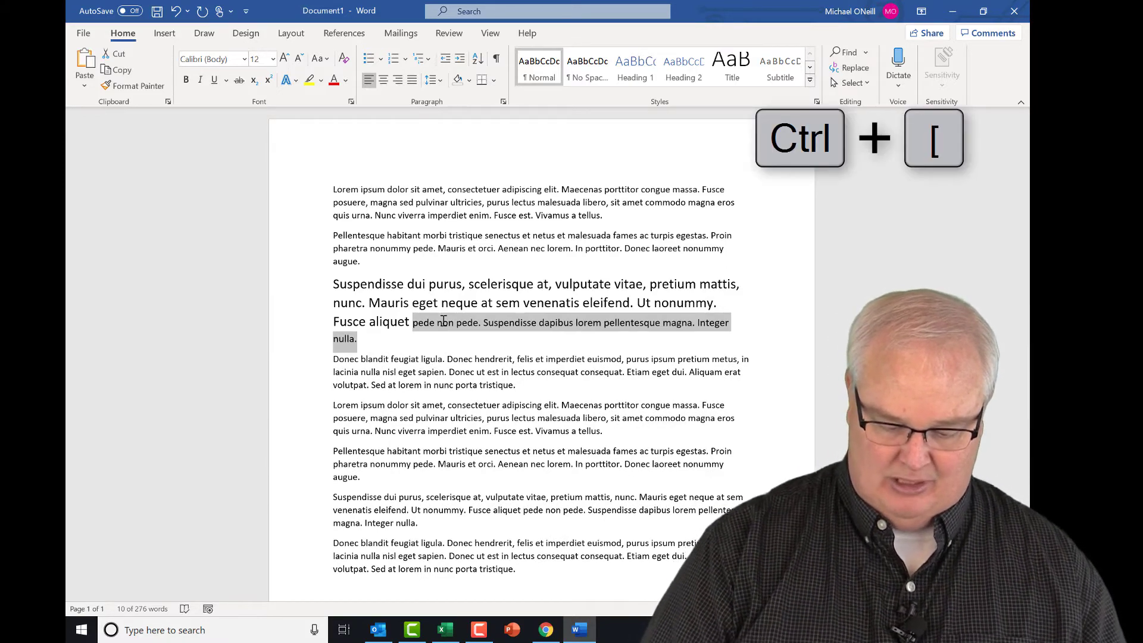
key("ctrl+bracketright")
key("ctrl+bracketright")
key("ctrl+bracketright")
key("ctrl+bracketright")
key("ctrl+bracketright")
key("ctrl+bracketright")
key("ctrl+bracketright")
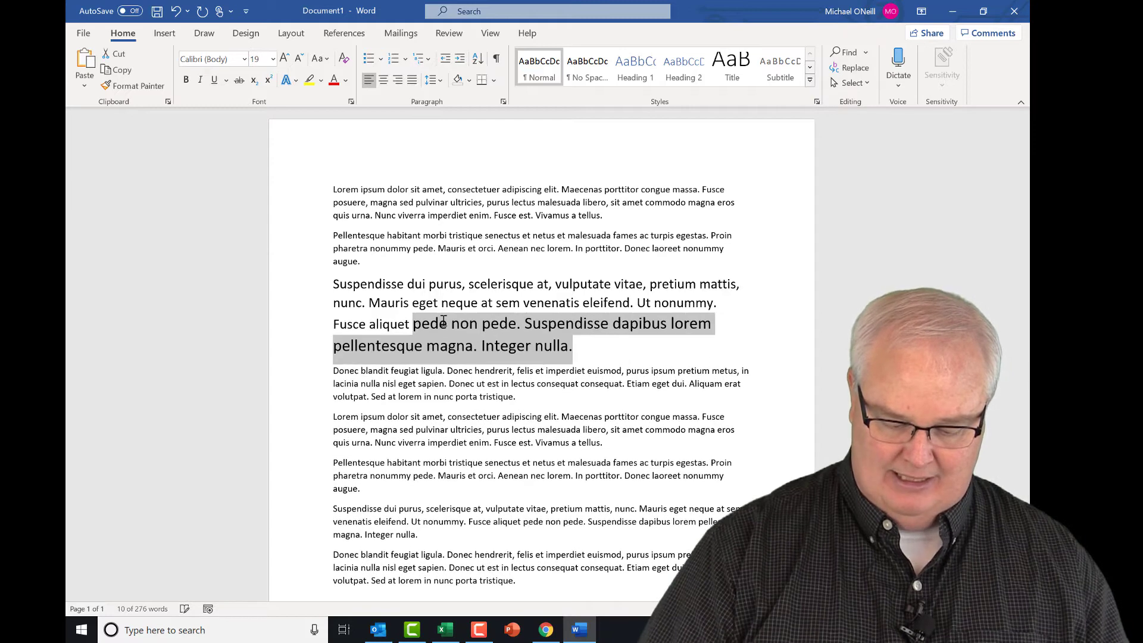
key("ctrl+bracketright")
key("ctrl+bracketright")
key("ctrl+bracketright")
key("ctrl+bracketright")
key("ctrl+bracketright")
key("ctrl+bracketright")
key("ctrl+bracketright")
key("ctrl+bracketright")
key("ctrl+bracketright")
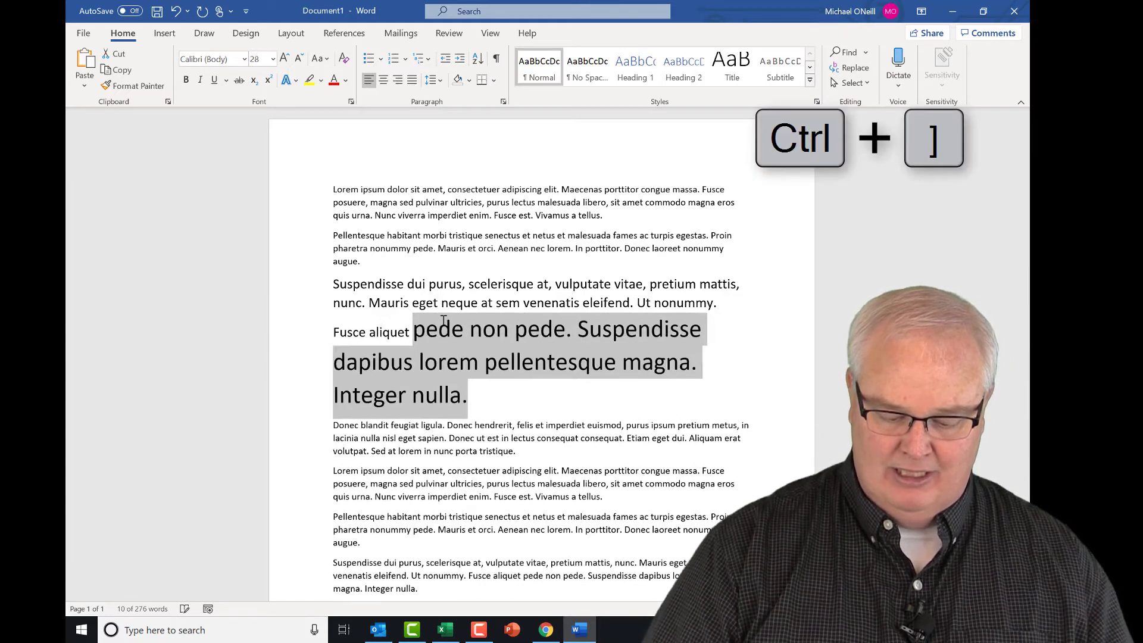
key("ctrl+bracketright")
key("ctrl+bracketright")
key("ctrl+bracketright")
key("ctrl+bracketright")
key("ctrl+bracketright")
key("ctrl+bracketright")
key("ctrl+bracketright")
key("ctrl+bracketright")
key("ctrl+bracketright")
key("ctrl+bracketright")
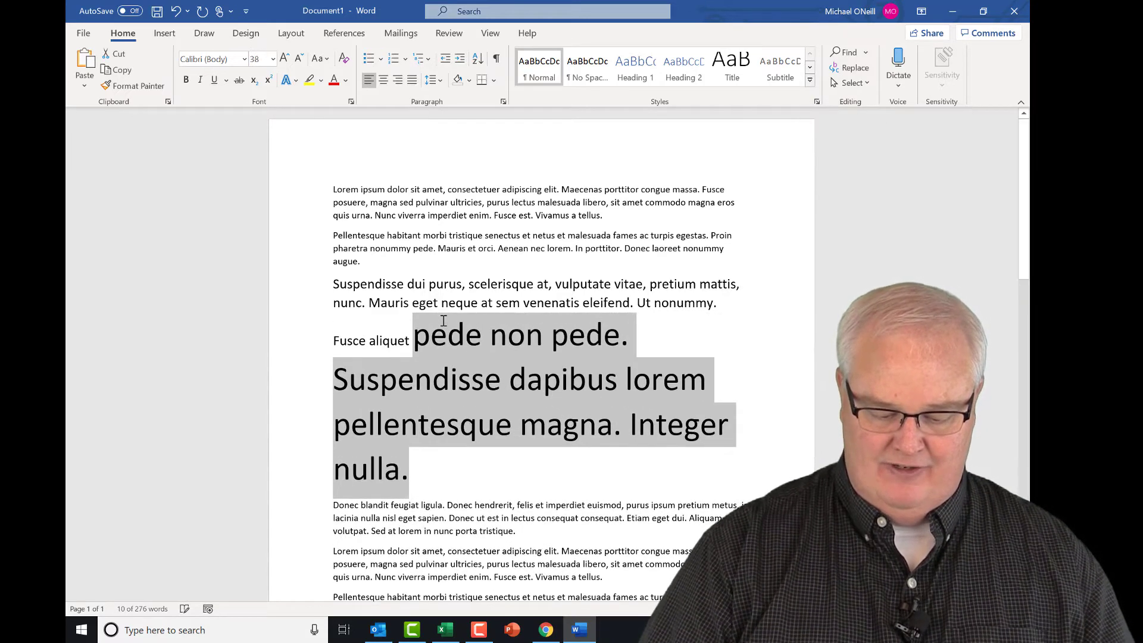
key("ctrl+bracketleft")
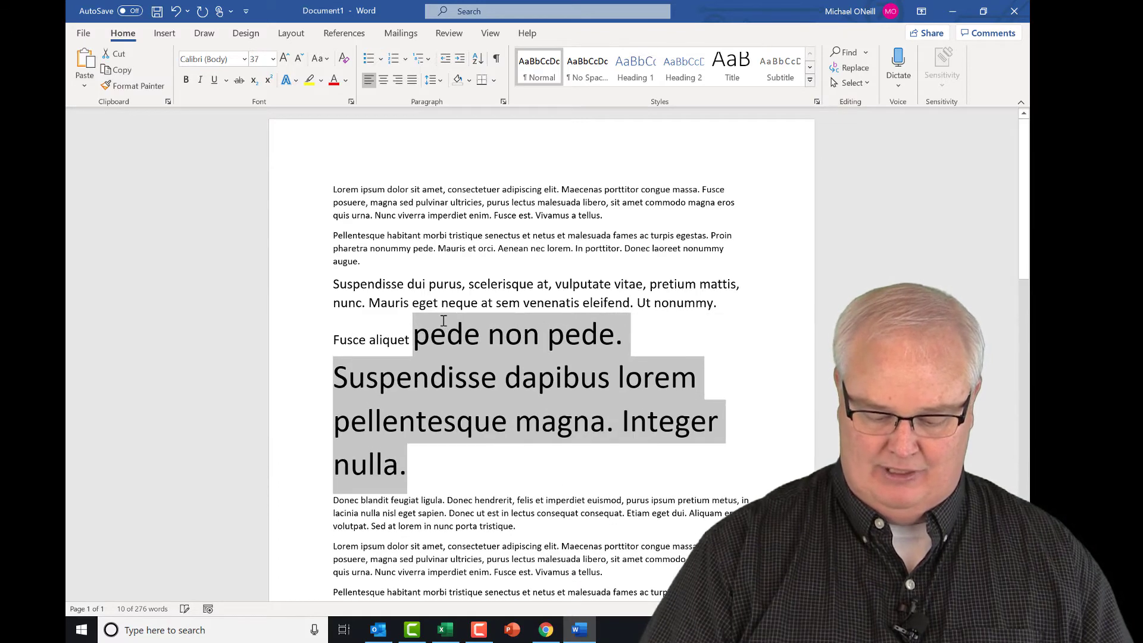
key("ctrl+bracketleft")
key("ctrl+bracketleft")
key("ctrl+bracketleft")
key("ctrl+bracketleft")
key("ctrl+bracketleft")
key("ctrl+bracketleft")
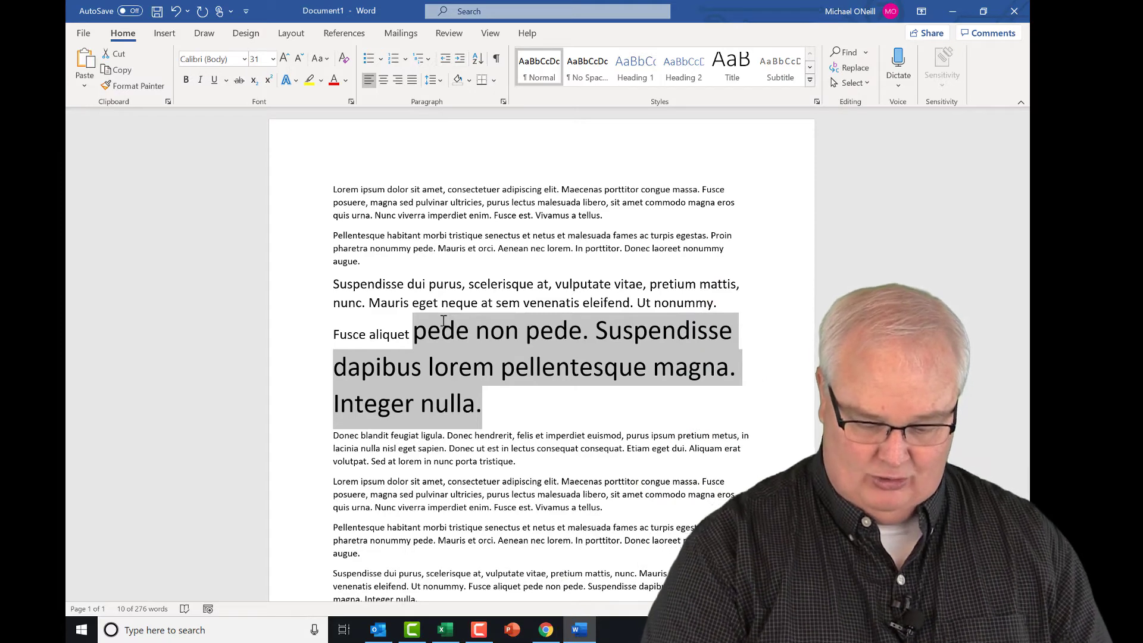
Try center and left alignment on the paragraph, finishing with right alignment.
key("ctrl+e")
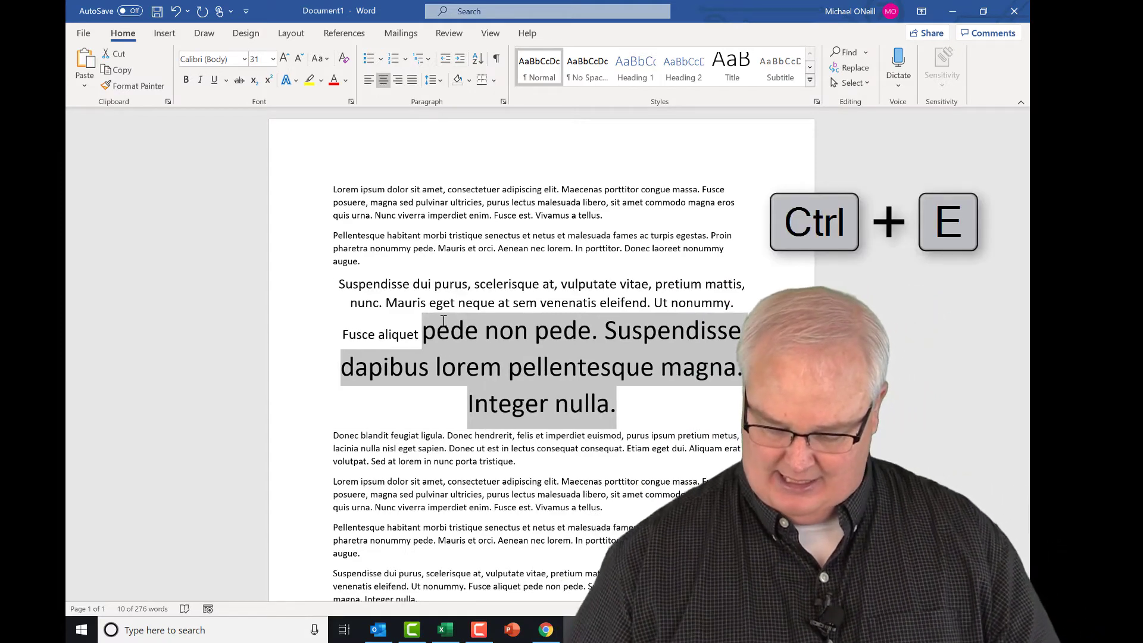
key("ctrl+l")
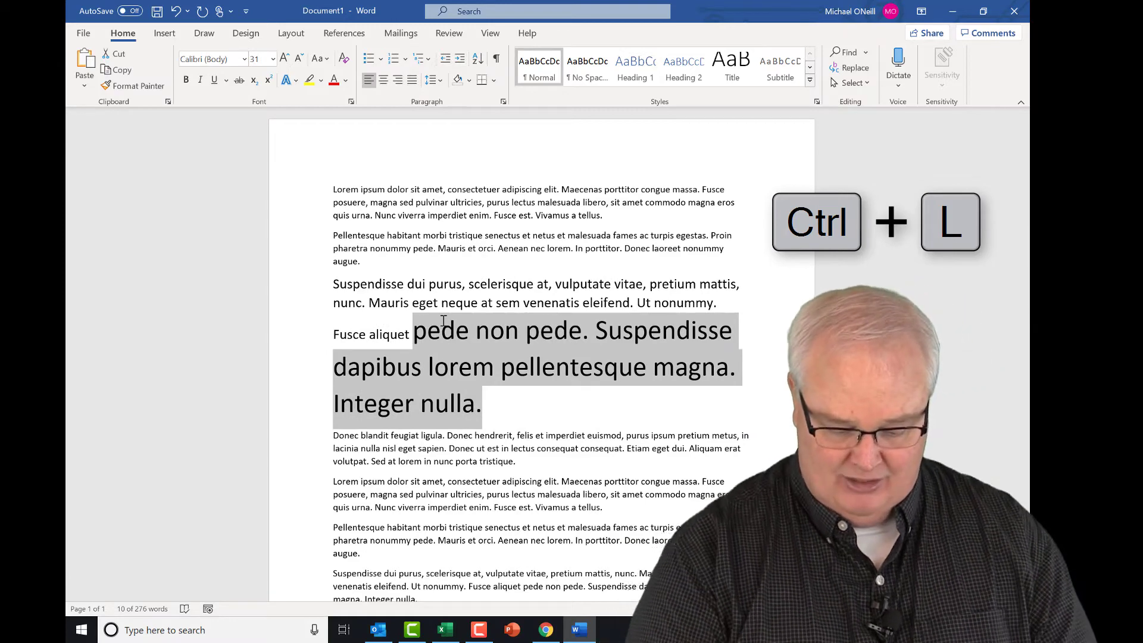
key("ctrl+r")
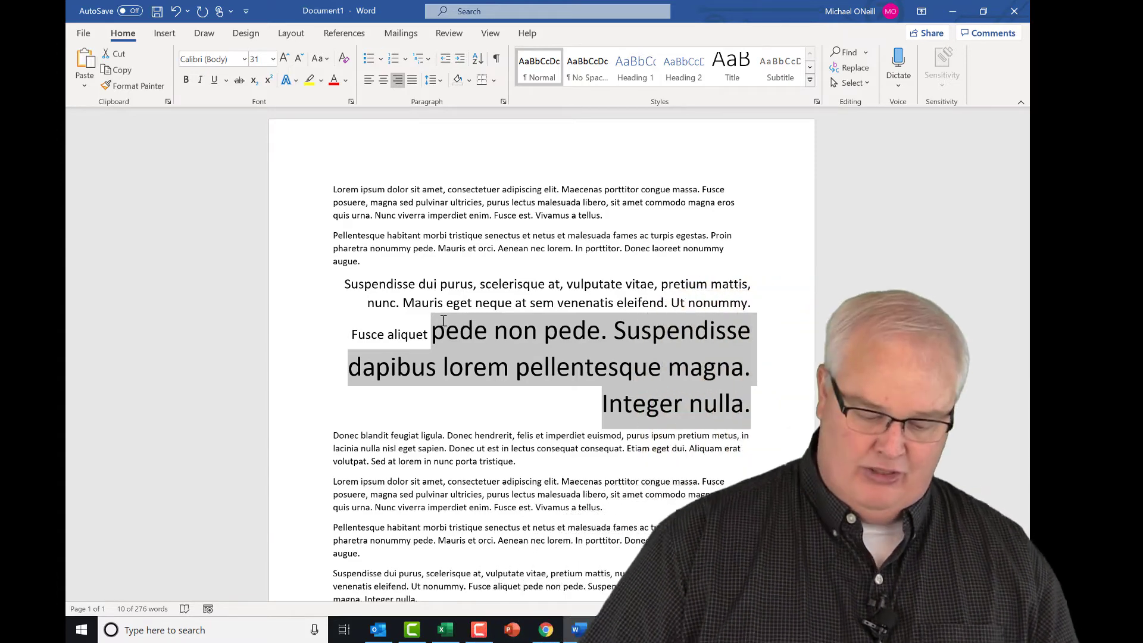
Select the paragraphs from 'Donec blandit' to 'augue.', enlarge them to 16 pt, then deselect.
key("Down")
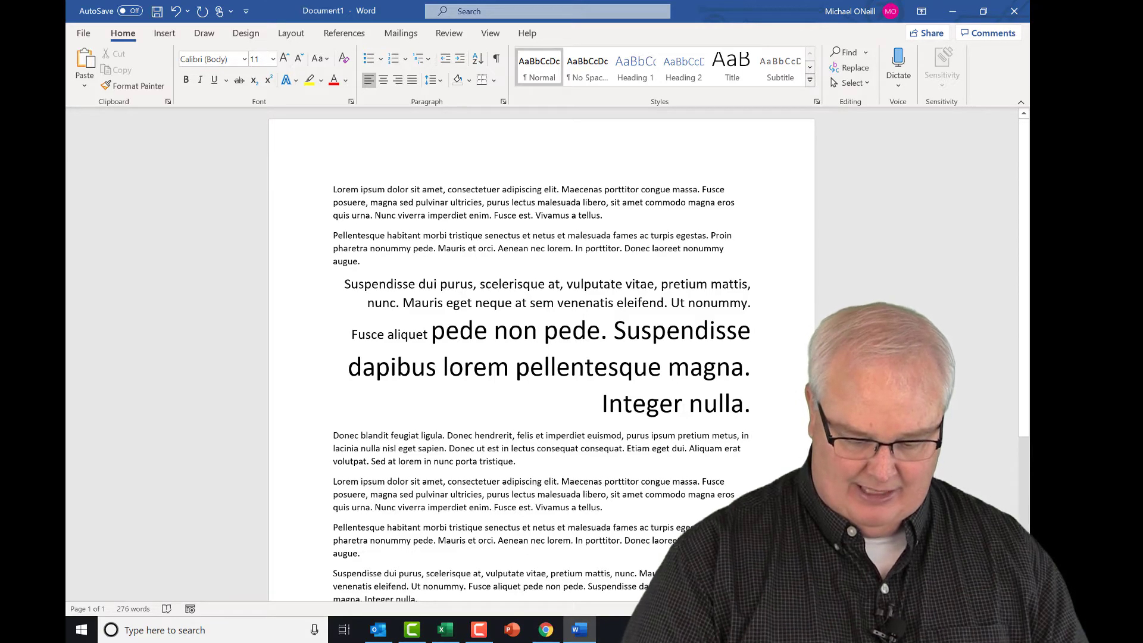
left_click_drag(363, 557, 338, 429)
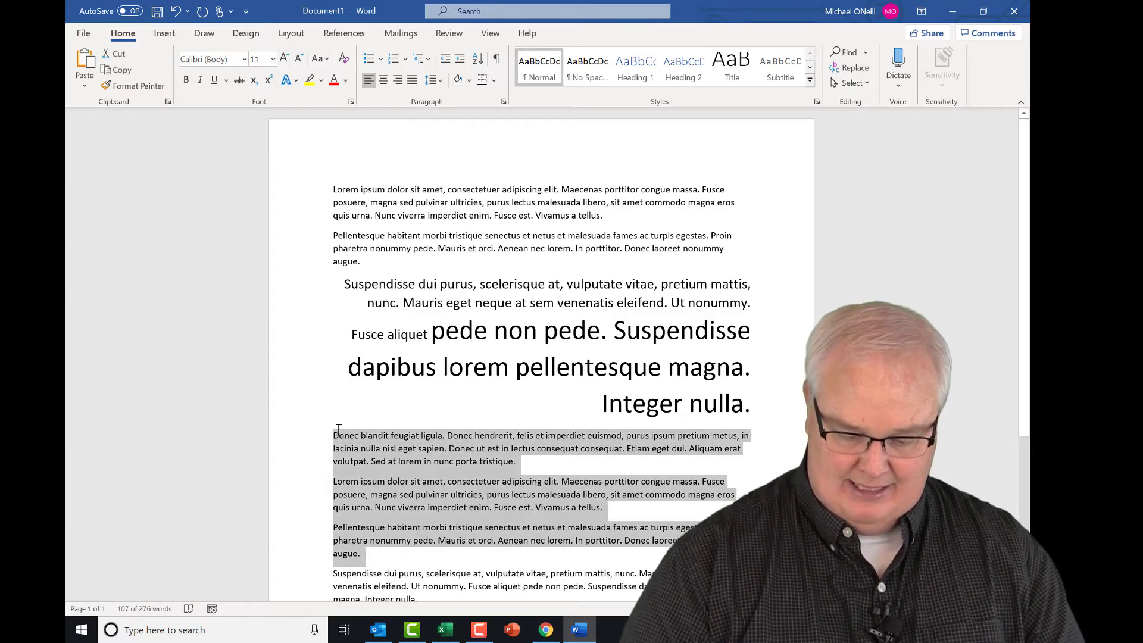
key("ctrl+shift+period")
key("ctrl+shift+period")
key("ctrl+shift+period")
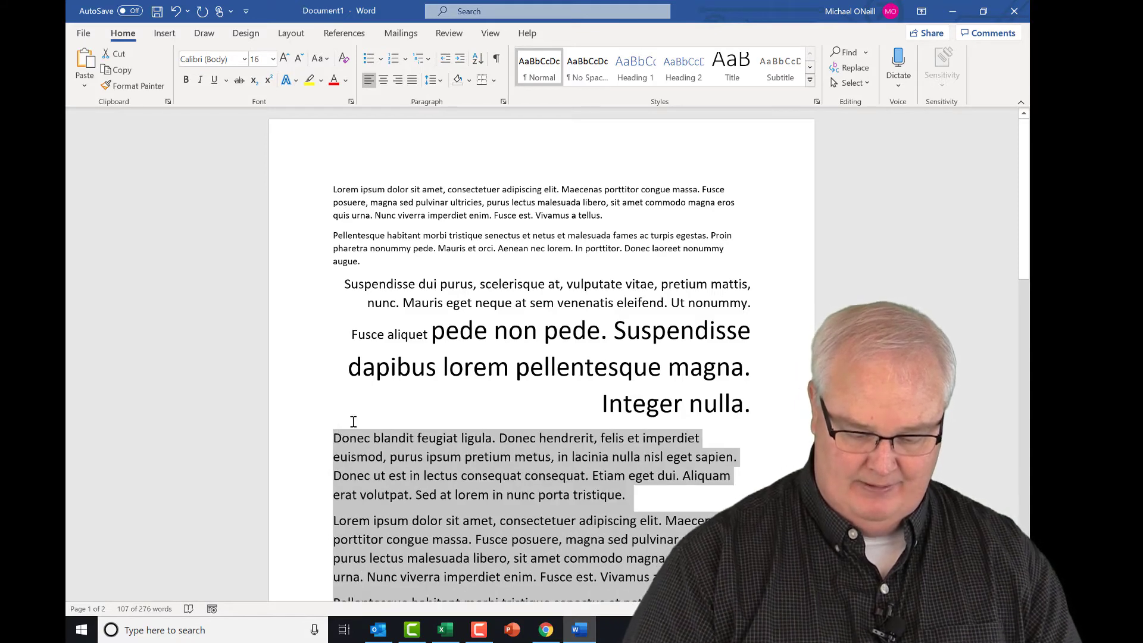
left_click(397, 417)
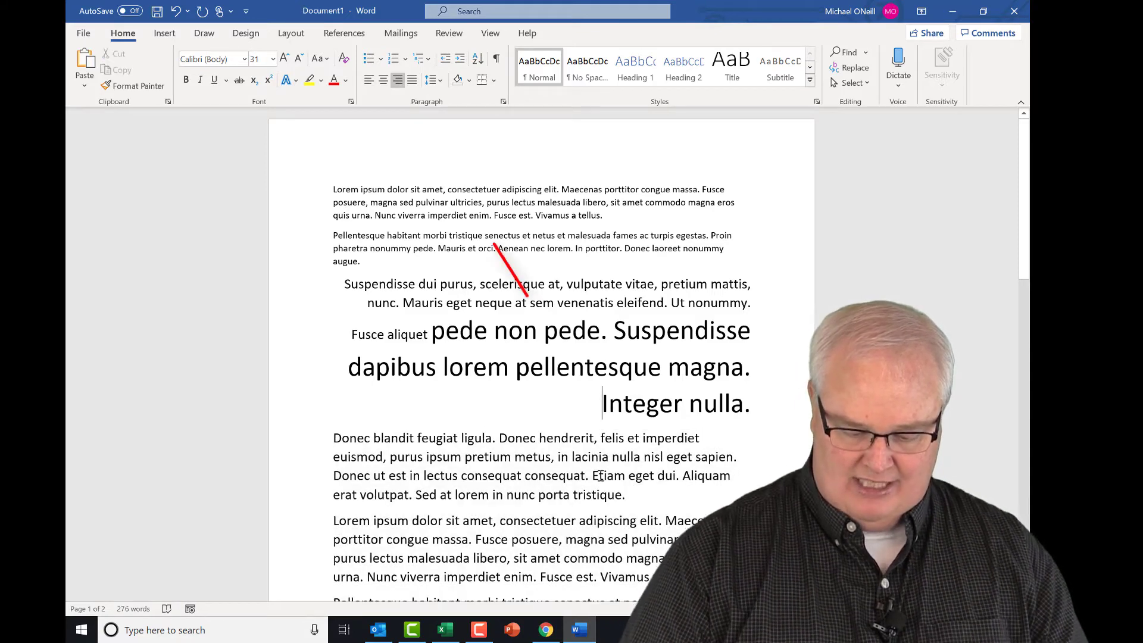
left_click(639, 494)
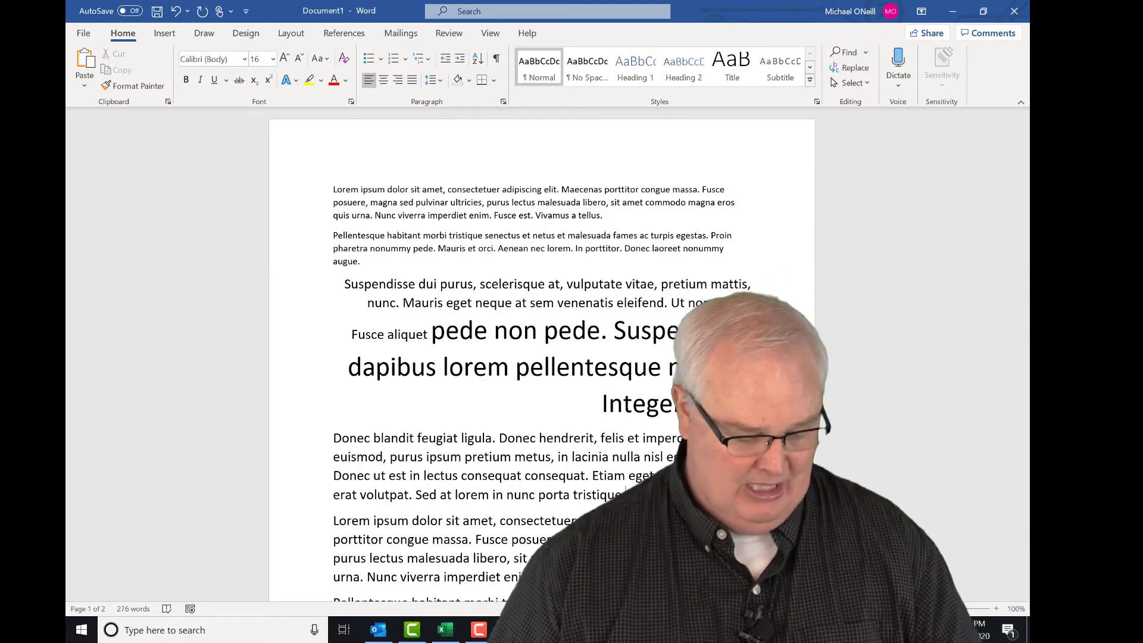
key("ctrl+Home")
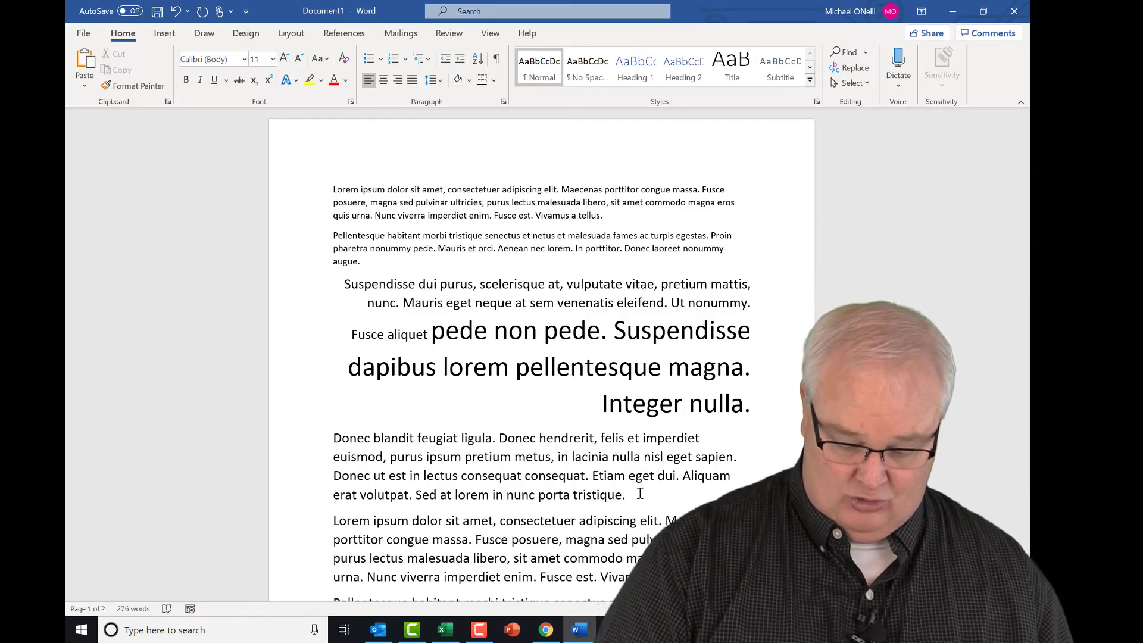
key("ctrl+End")
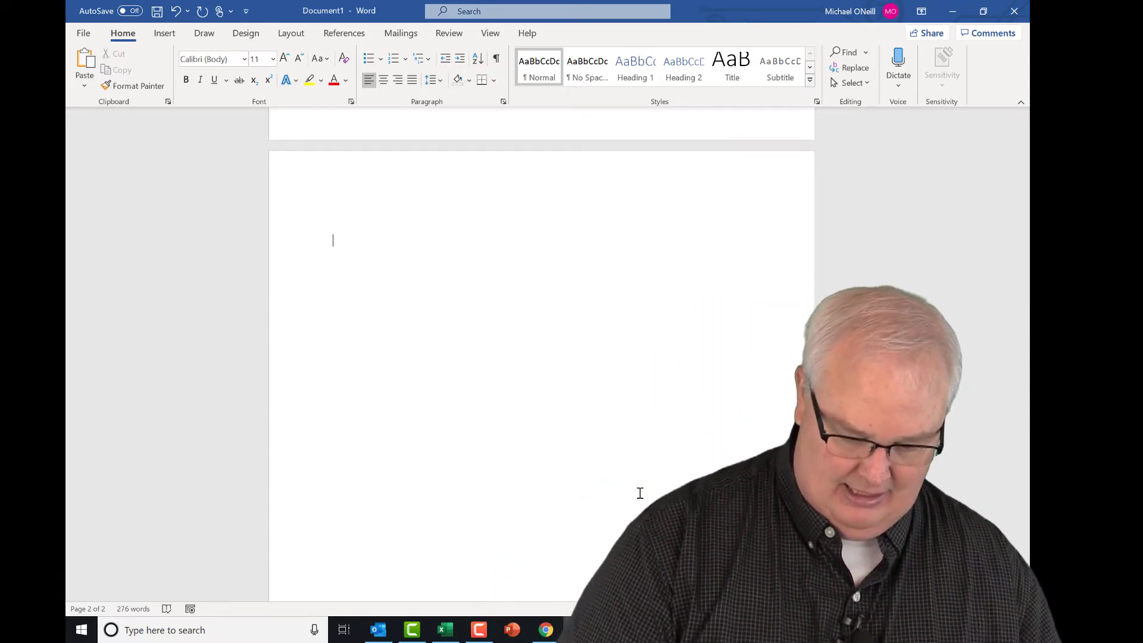
key("ctrl+Home")
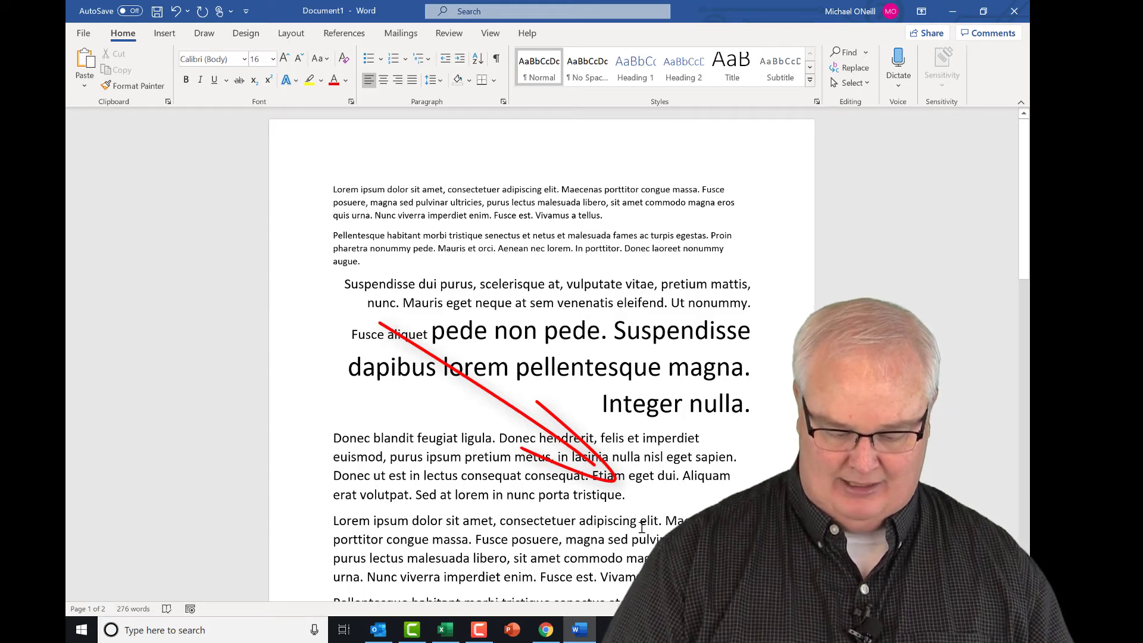
key("ctrl+Left")
key("ctrl+Left")
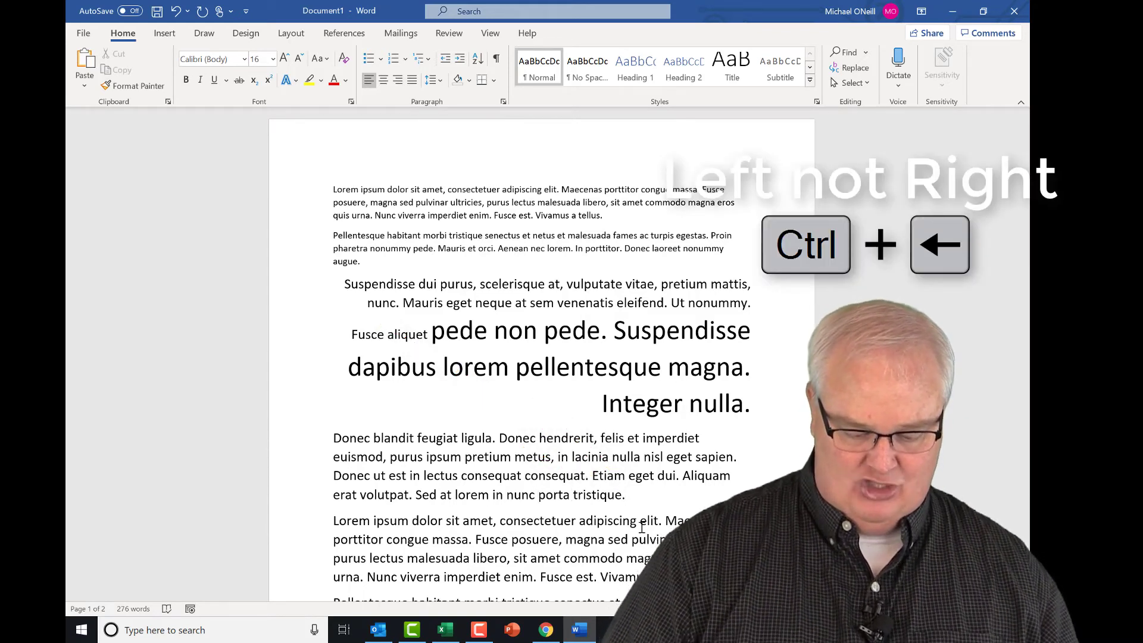
key("ctrl+Left")
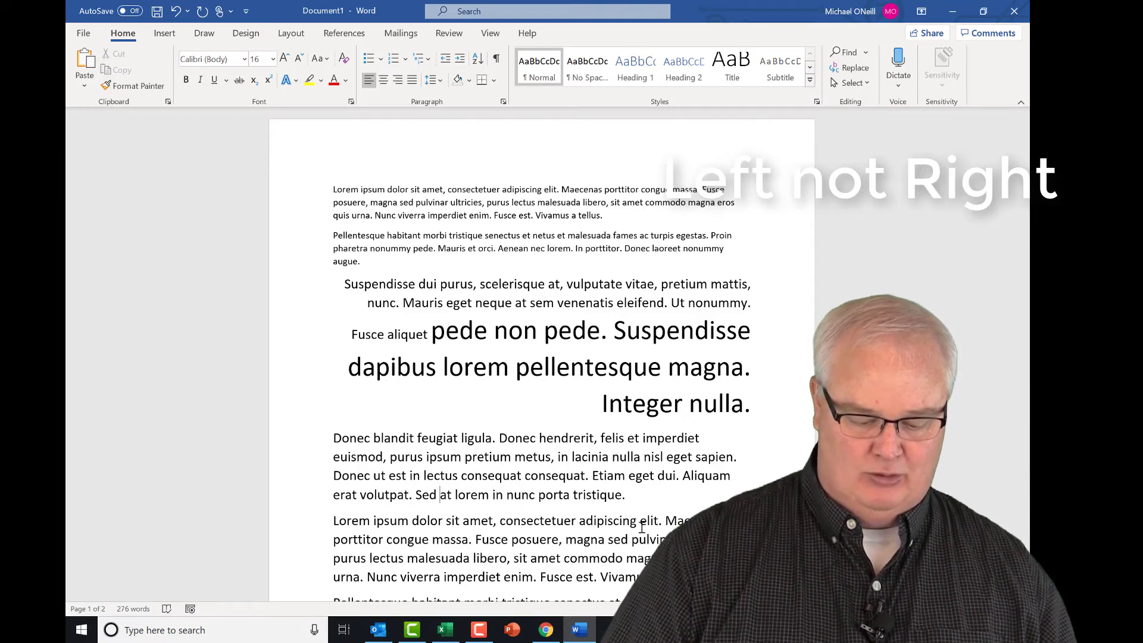
key("ctrl+Left")
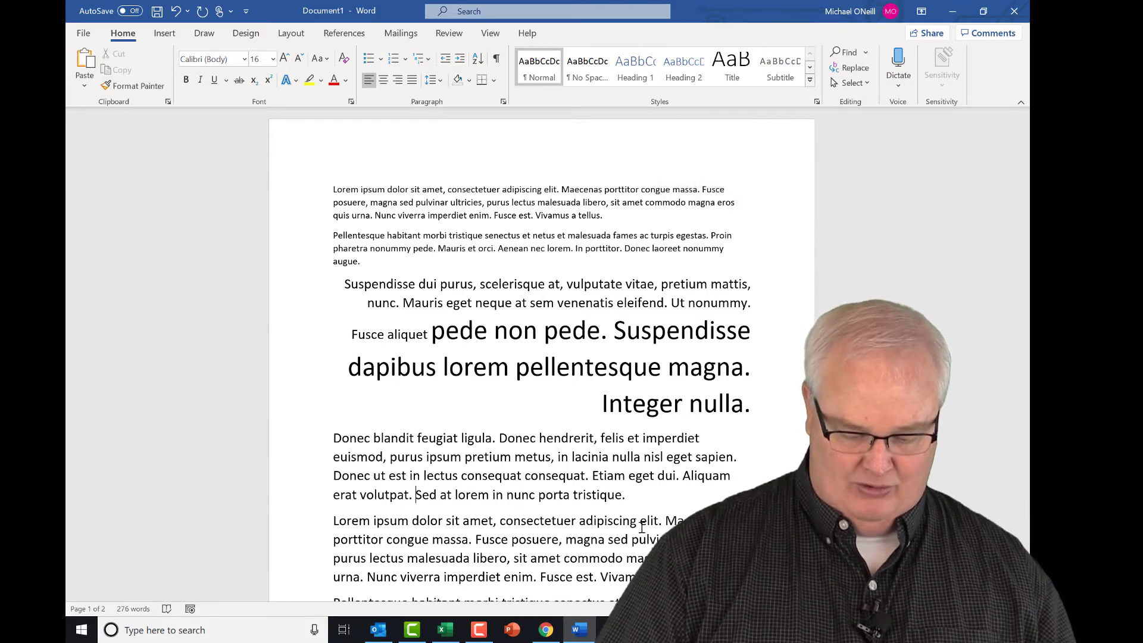
key("ctrl+Left")
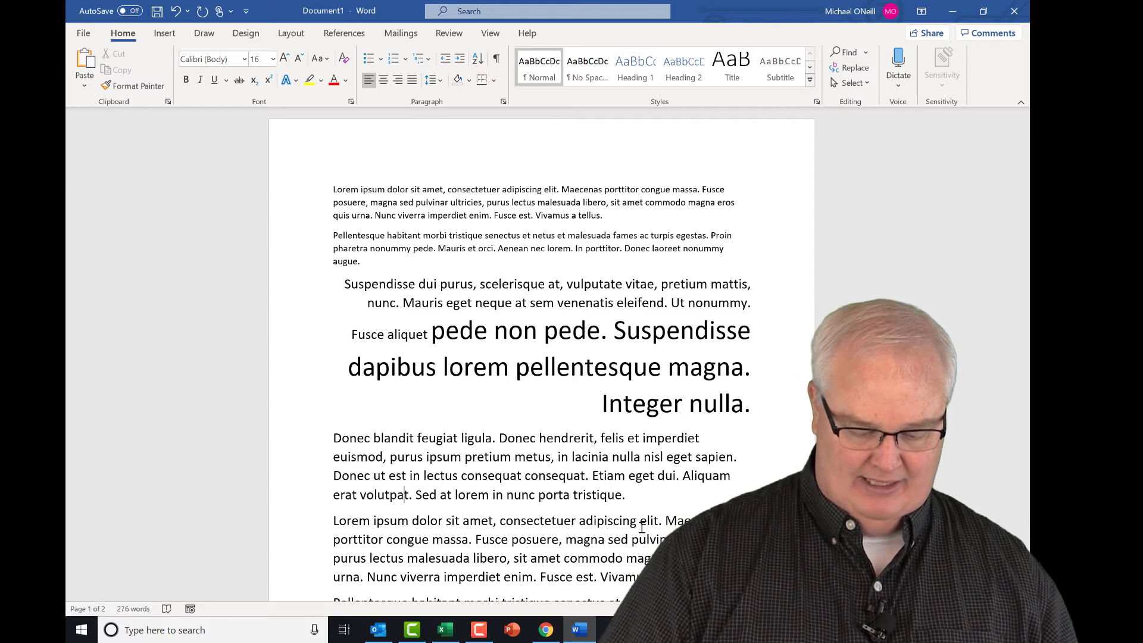
key("Left")
key("Left")
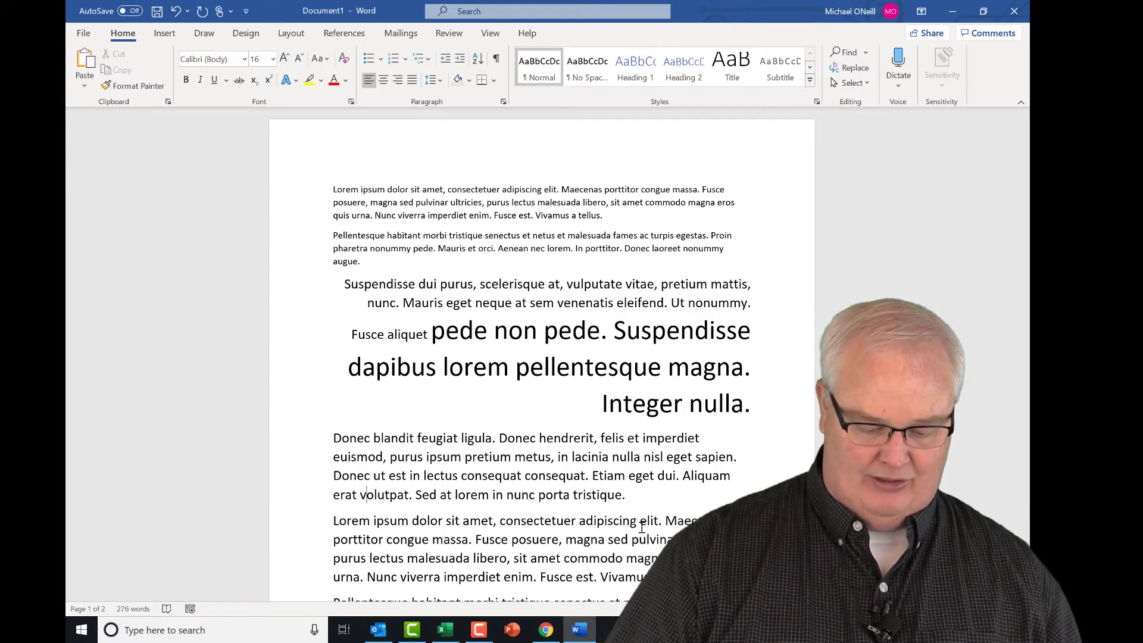
key("Left")
key("Left")
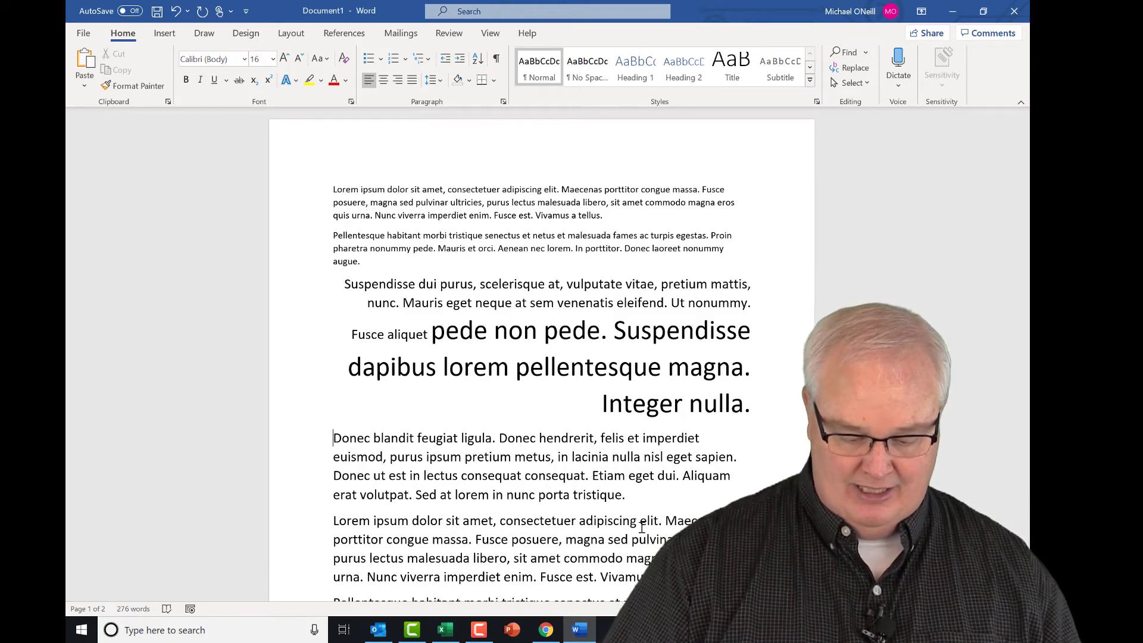
key("ctrl+Up")
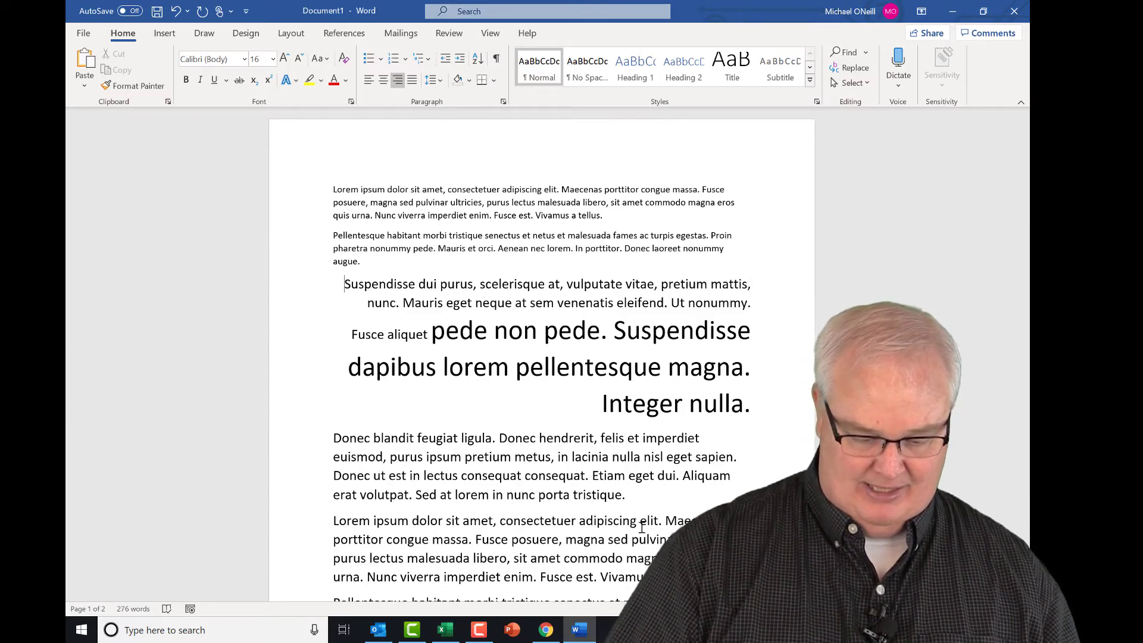
key("ctrl+Down")
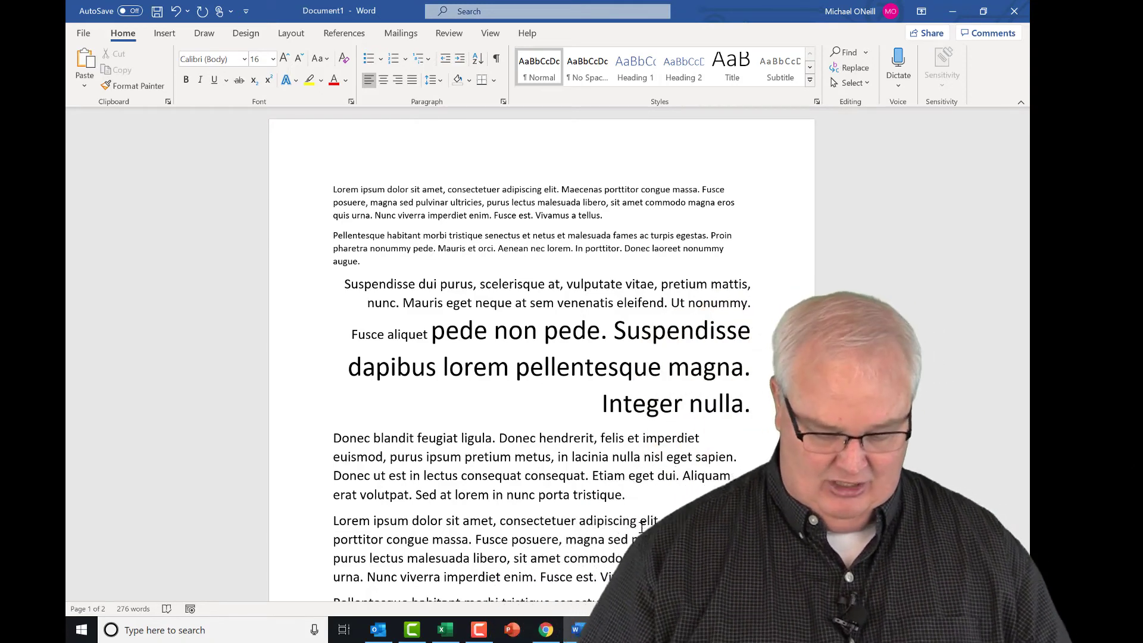
Select 'Lorem' character by character, then extend word by word through 'sit amet'.
key("shift+Right")
key("shift+Right")
key("shift+Right")
key("shift+Right")
key("shift+Right")
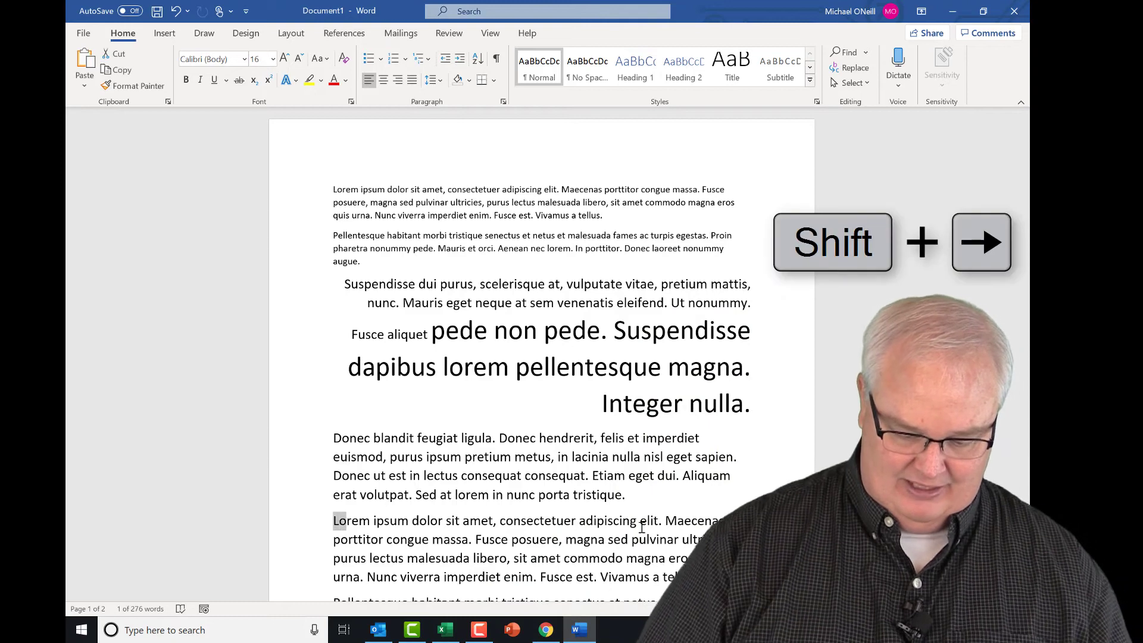
key("Left")
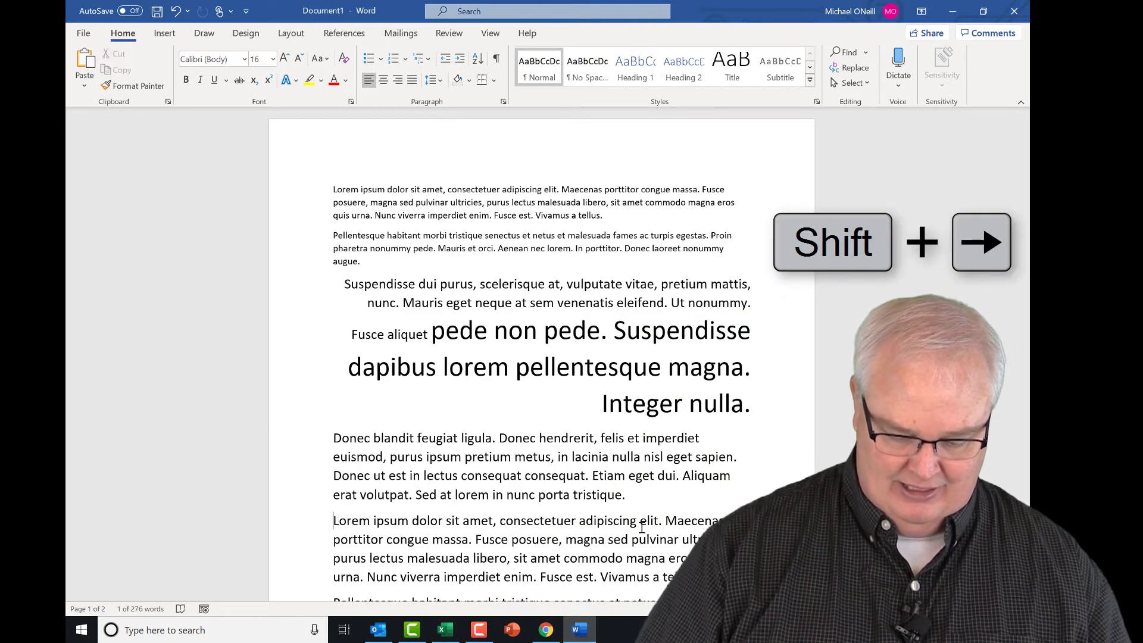
key("shift+Right")
key("shift+Right")
key("shift+Right")
key("shift+Right")
key("shift+Right")
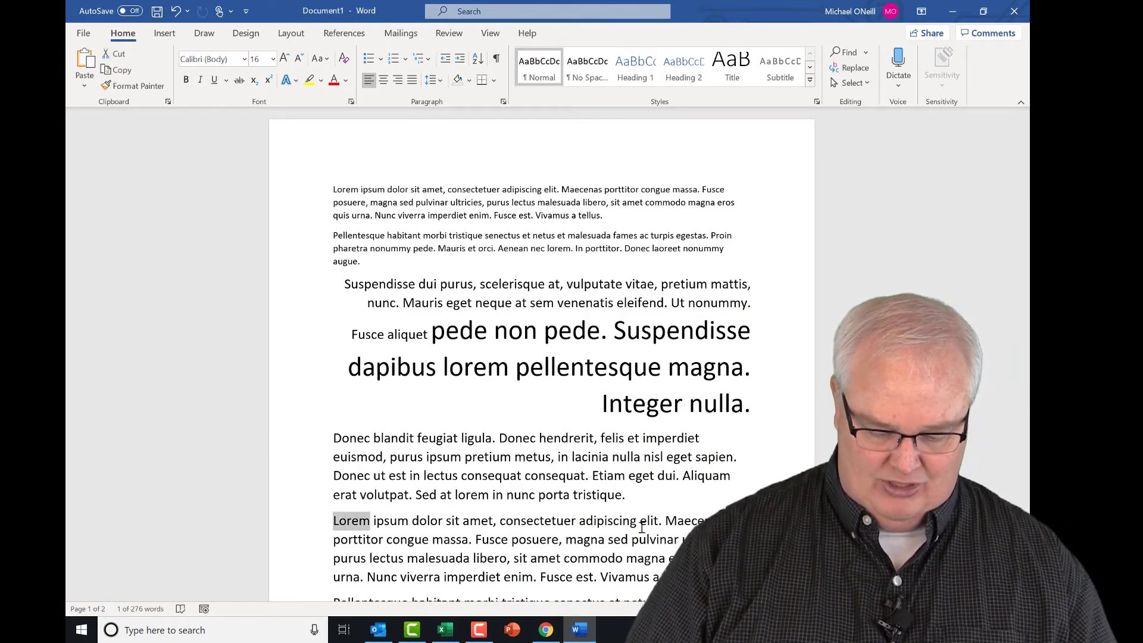
key("shift+Right")
key("shift+Right")
key("shift+Right")
key("shift+Right")
key("shift+Right")
key("shift+Right")
key("shift+Right")
key("shift+Right")
key("shift+Right")
key("shift+Right")
key("shift+Right")
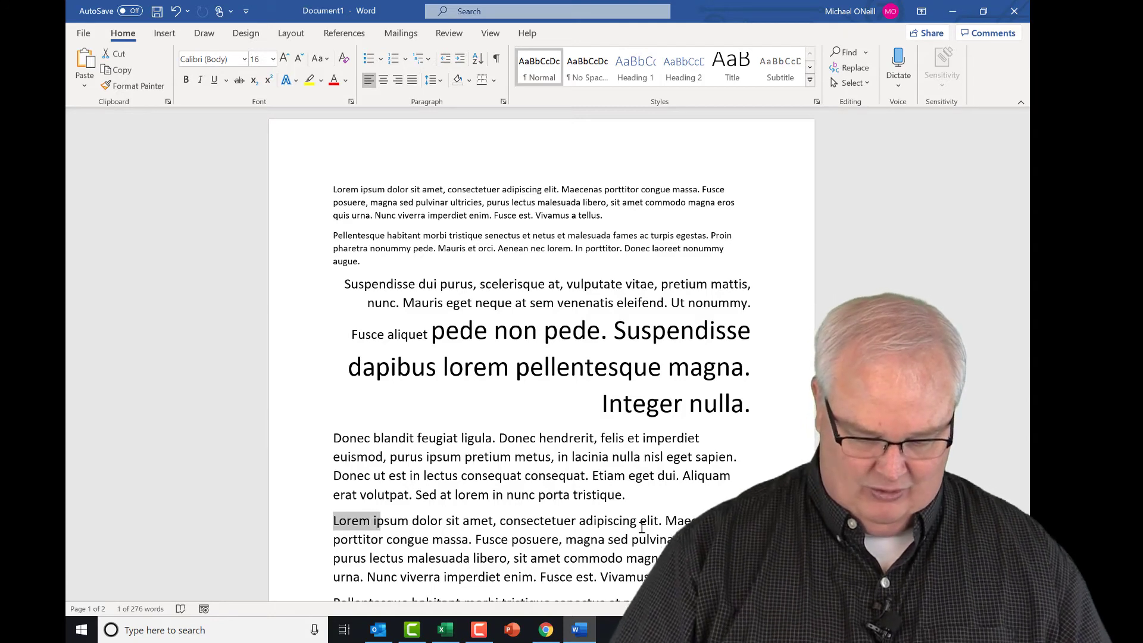
key("shift+Right")
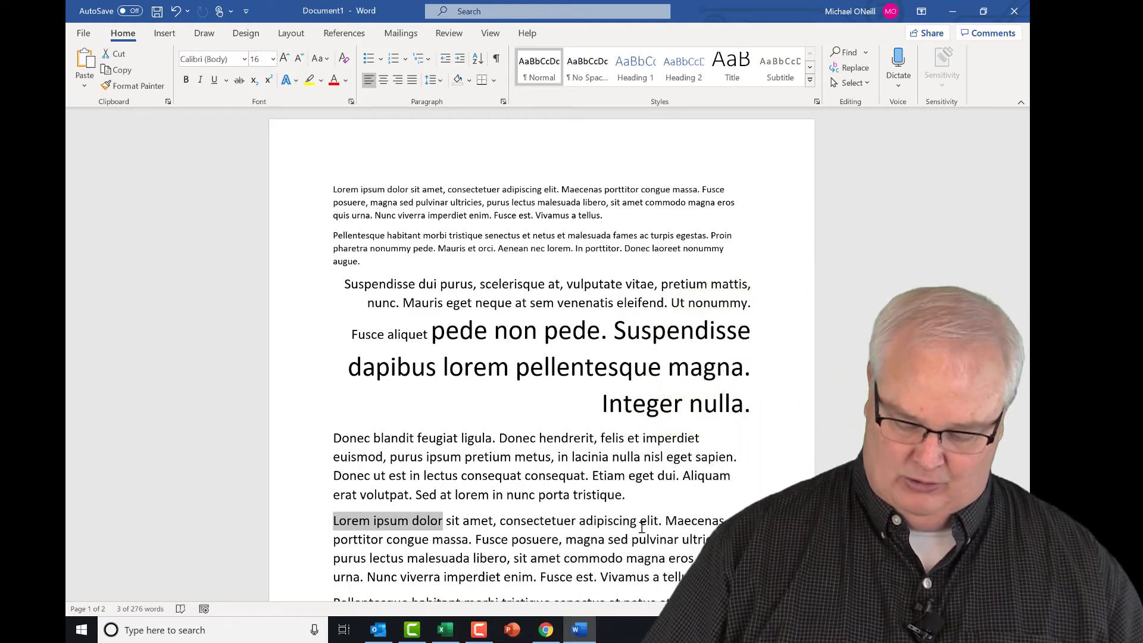
key("ctrl+shift+Right")
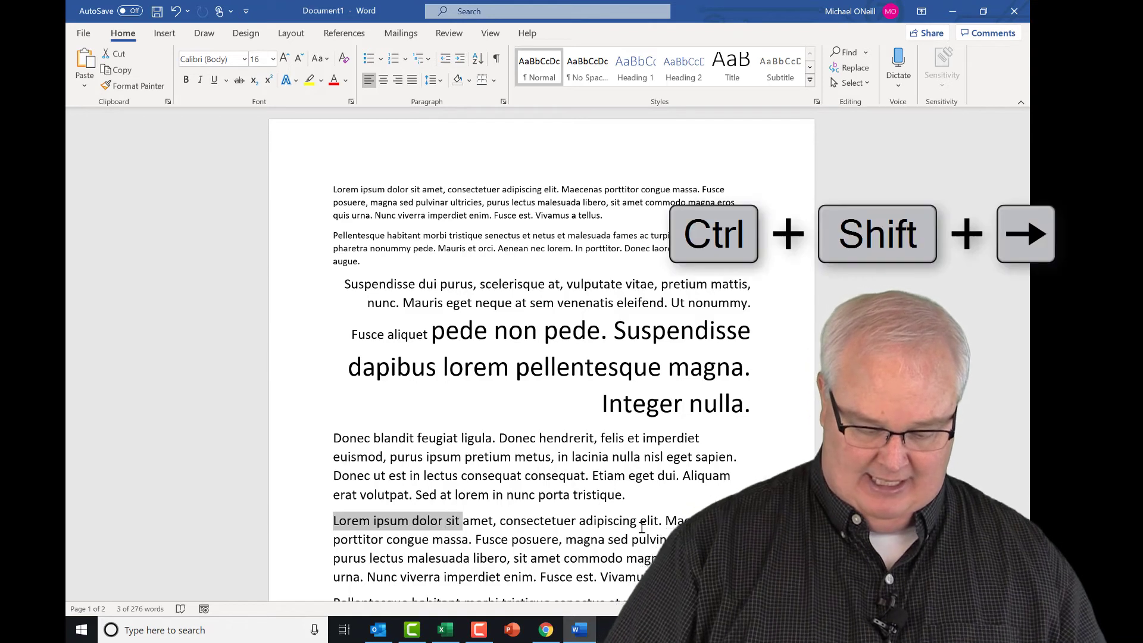
key("ctrl+shift+Right")
key("ctrl+shift+Right")
key("ctrl+shift+Right")
key("ctrl+shift+Right")
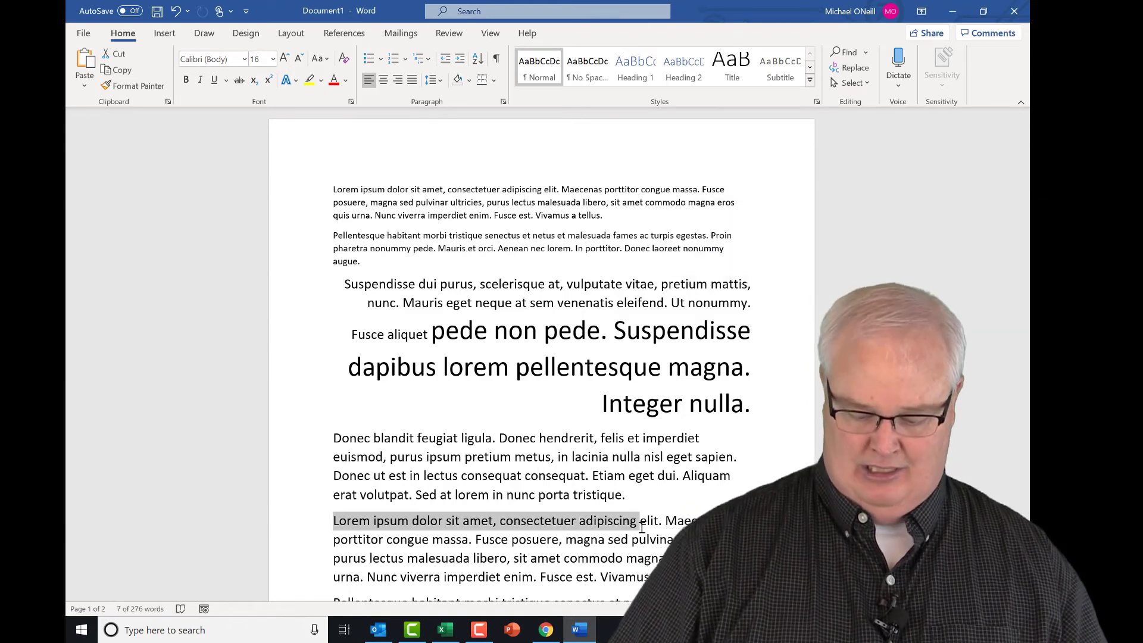
Extend the selection by paragraphs over the Donec blandit paragraph up to the document top.
key("ctrl+shift+Up")
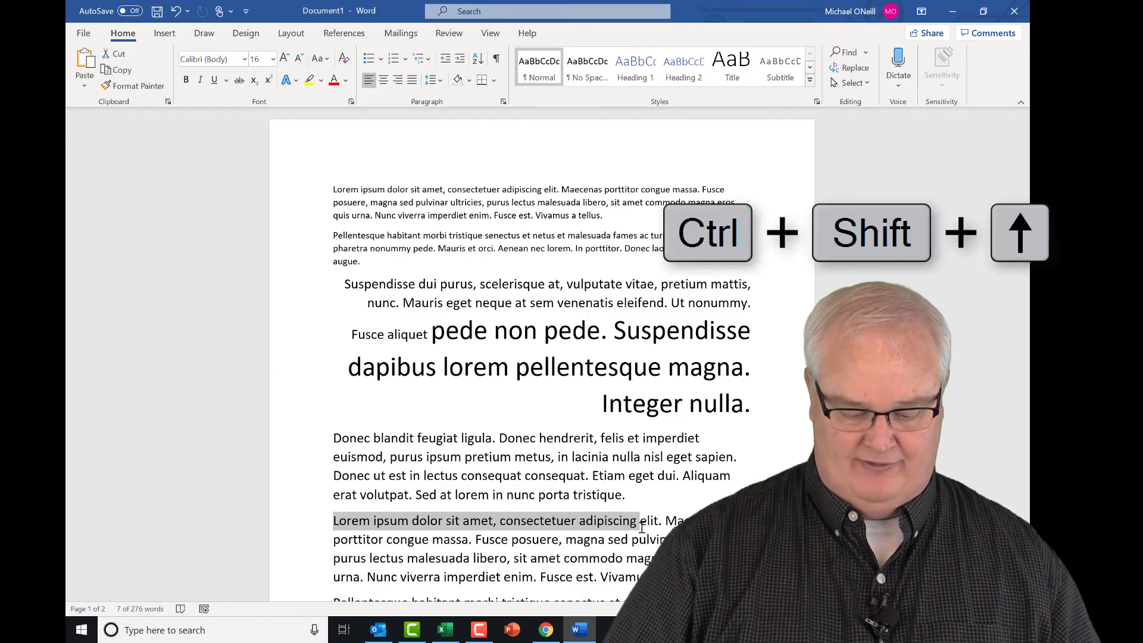
key("ctrl+shift+Up")
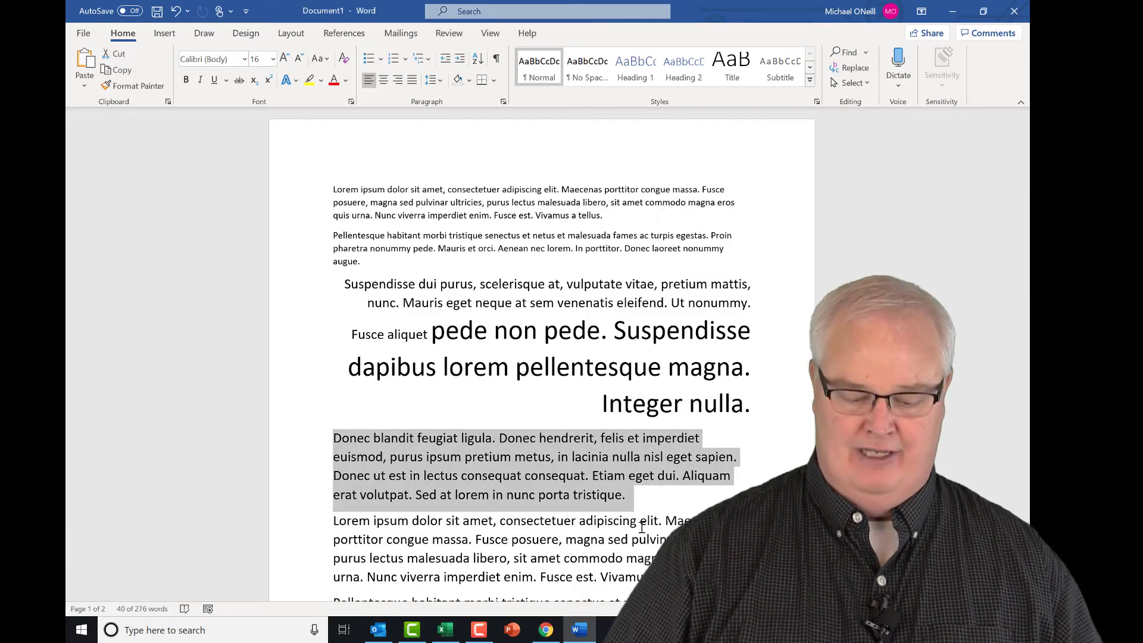
key("ctrl+shift+Down")
key("ctrl+shift+Down")
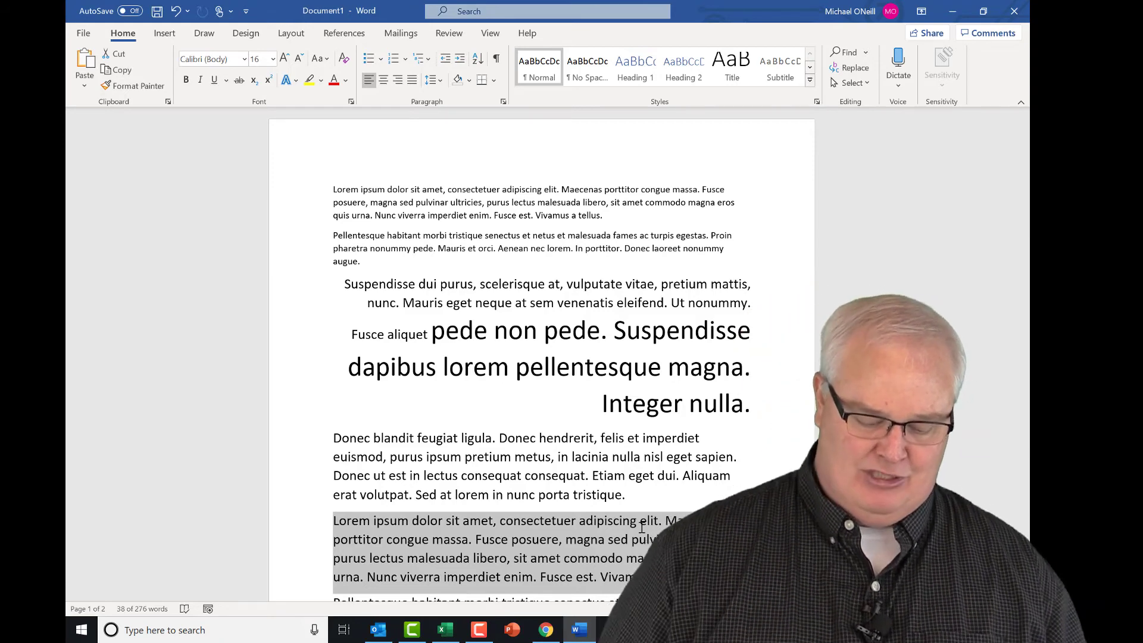
key("ctrl+shift+Up")
key("ctrl+shift+Up")
key("ctrl+shift+Up")
key("ctrl+shift+Up")
key("ctrl+shift+Up")
key("ctrl+shift+Up")
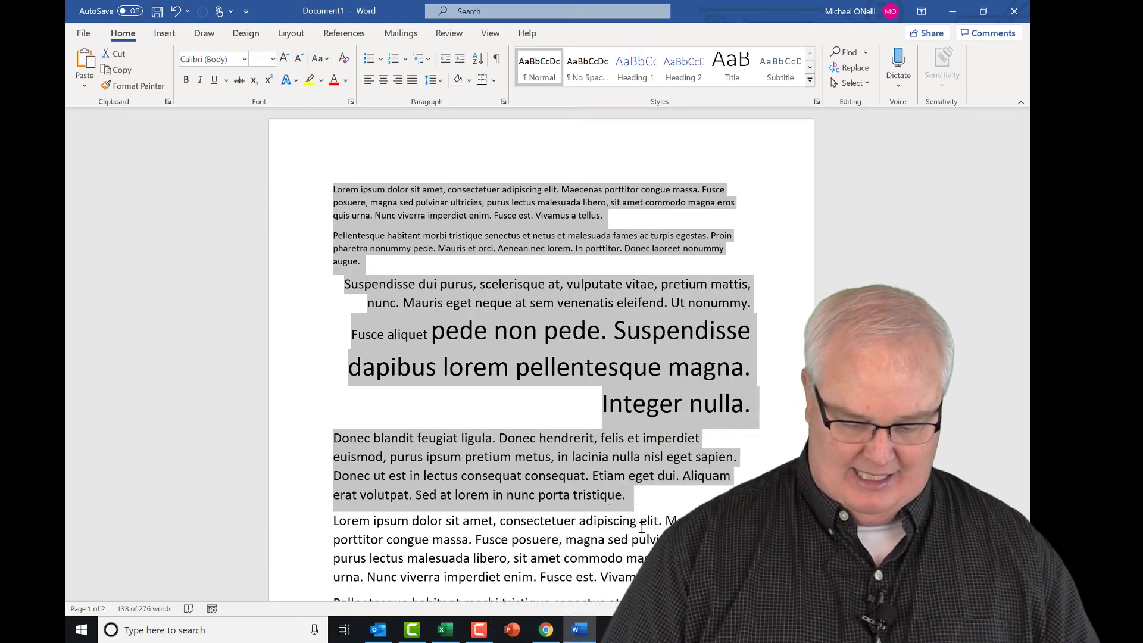
Delete 'nunc porta tristique' word by word so the paragraph ends with 'Sed at lorem in.'.
left_click(642, 528)
scroll(642, 527, "down", 1)
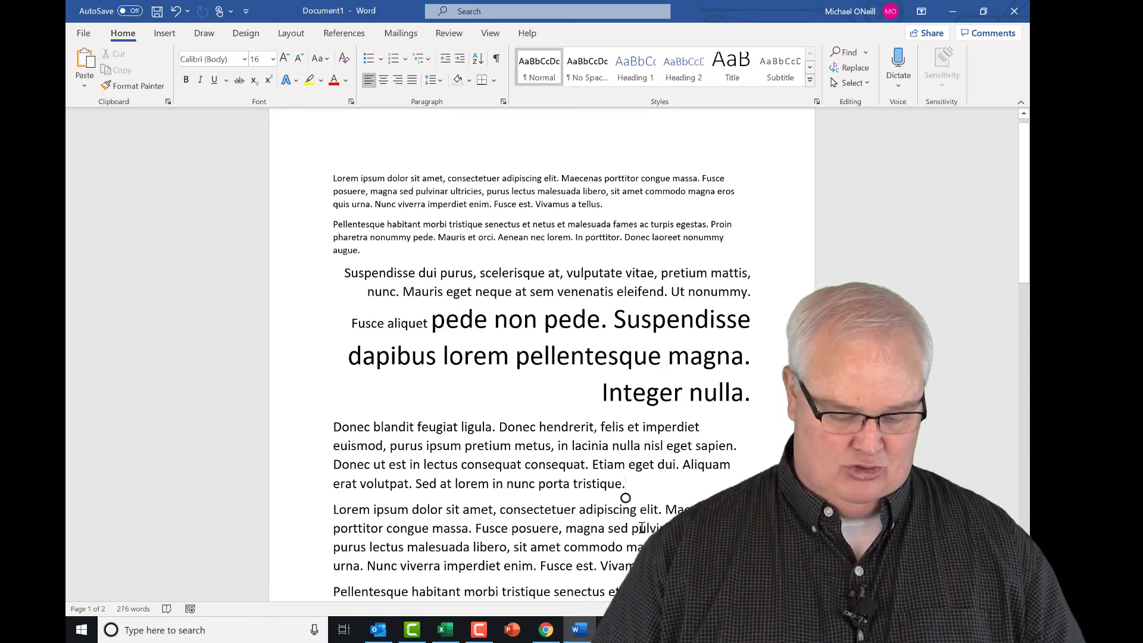
key("ctrl+BackSpace")
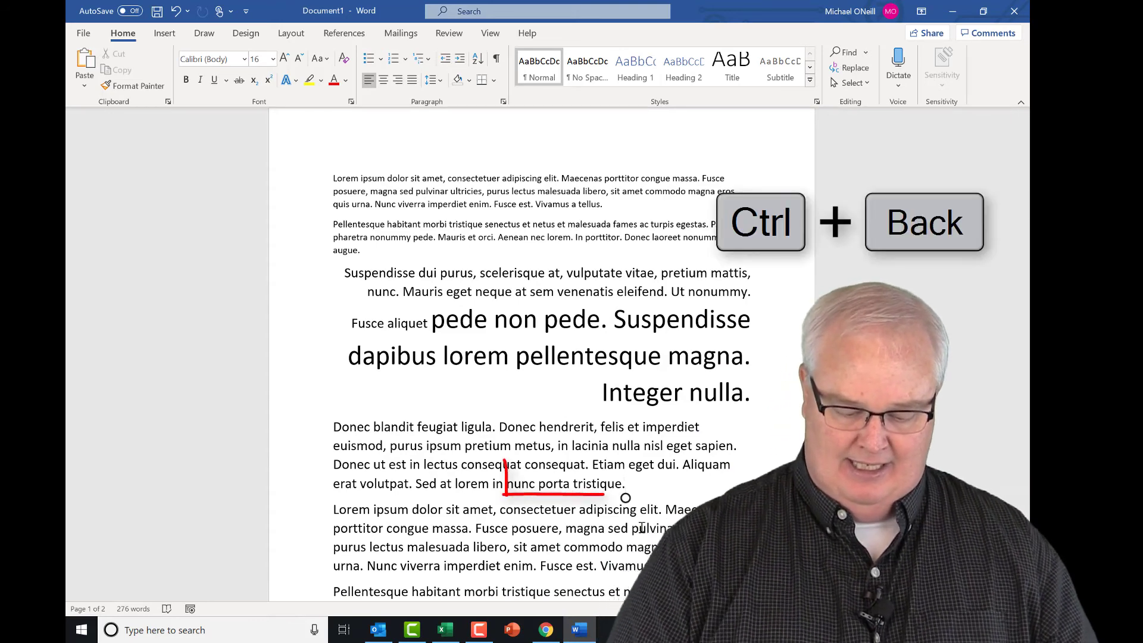
key("ctrl+BackSpace")
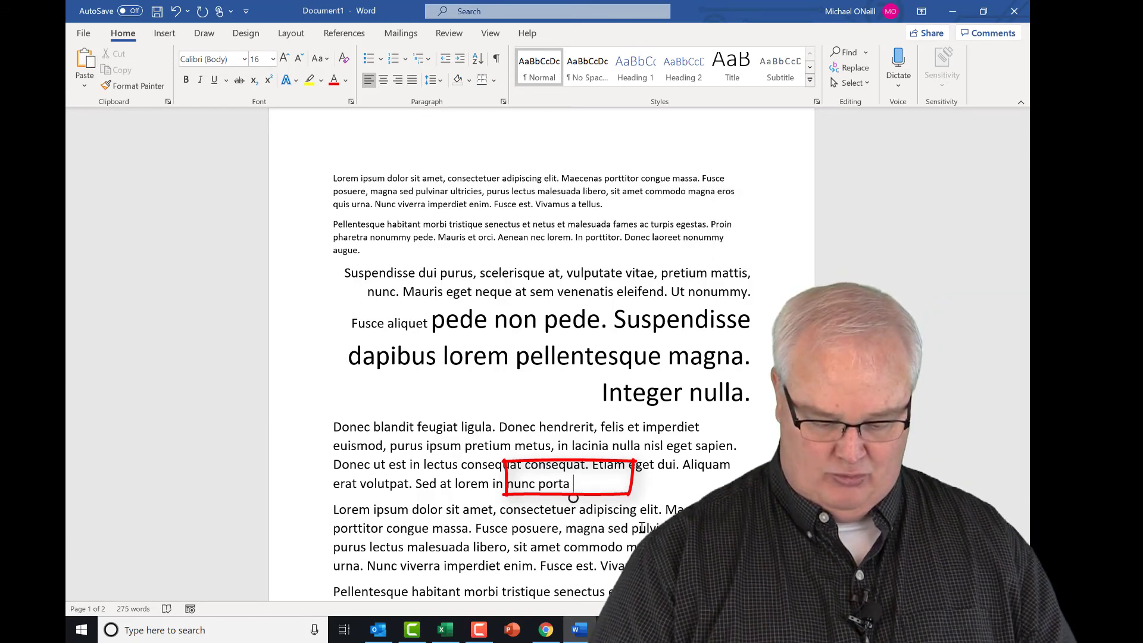
key("ctrl+BackSpace")
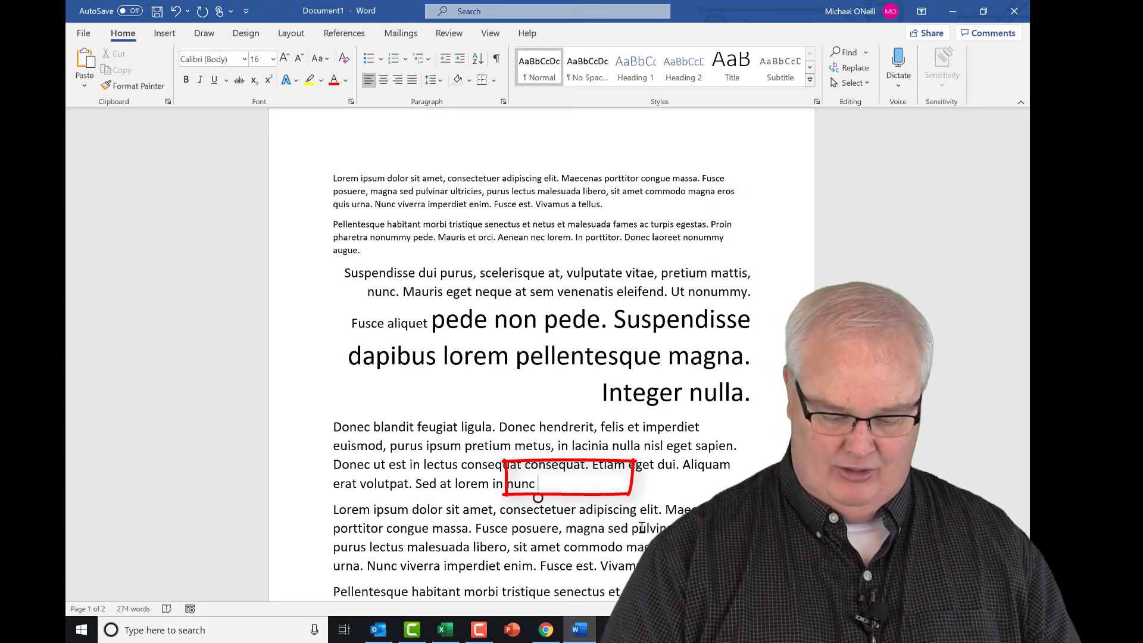
key("ctrl+BackSpace")
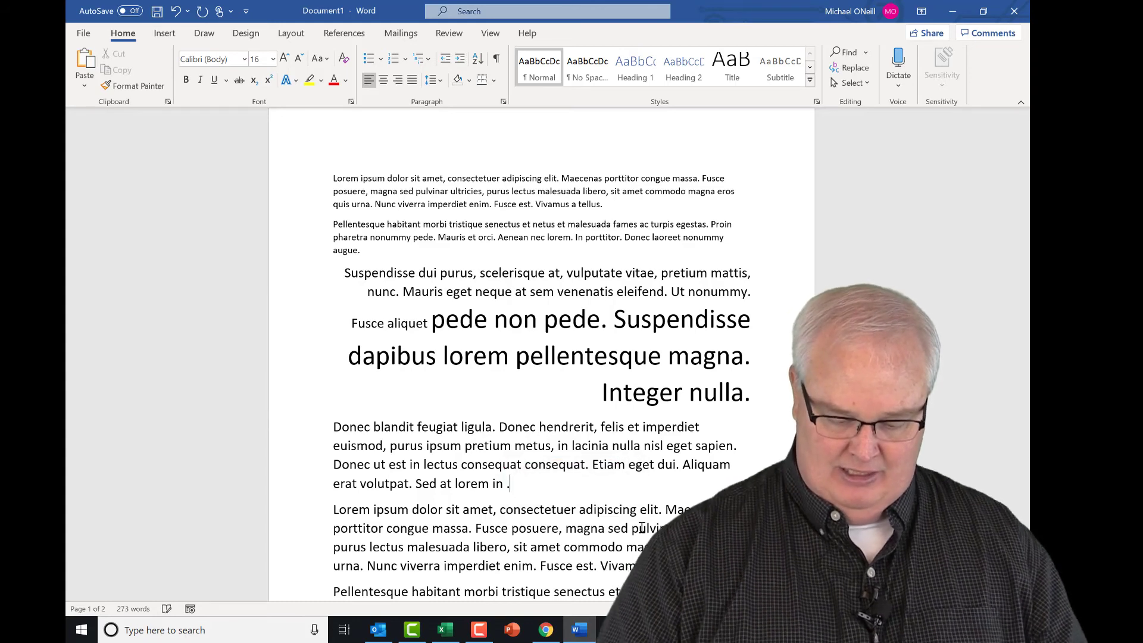
key("BackSpace")
key("BackSpace")
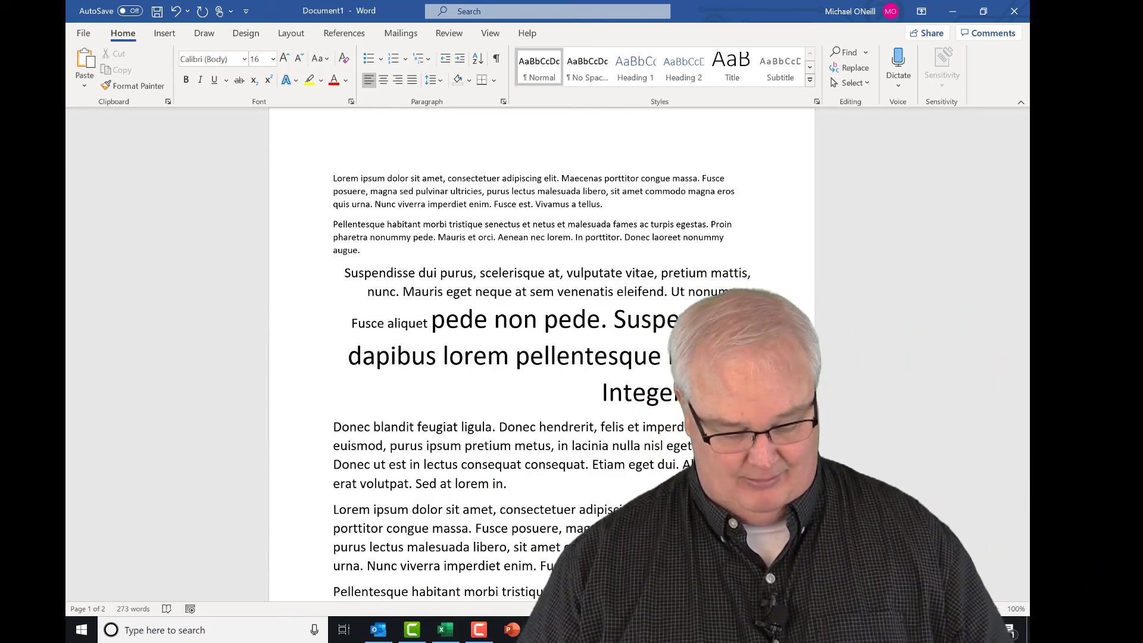
key("ctrl+alt+s")
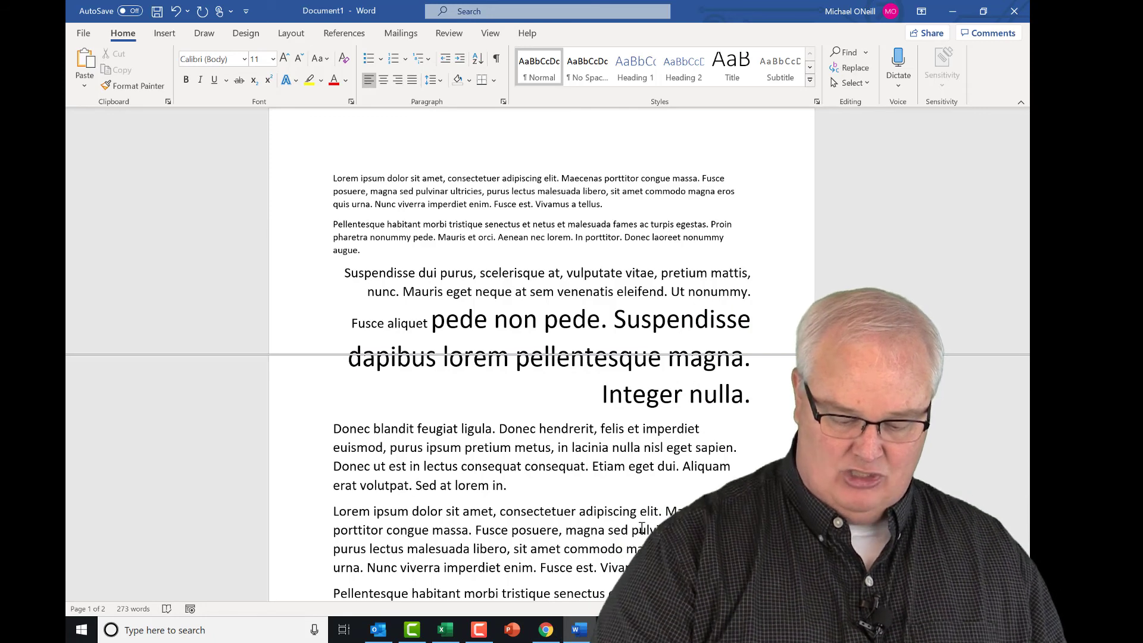
scroll(642, 528, "up", 1)
scroll(641, 528, "down", 5)
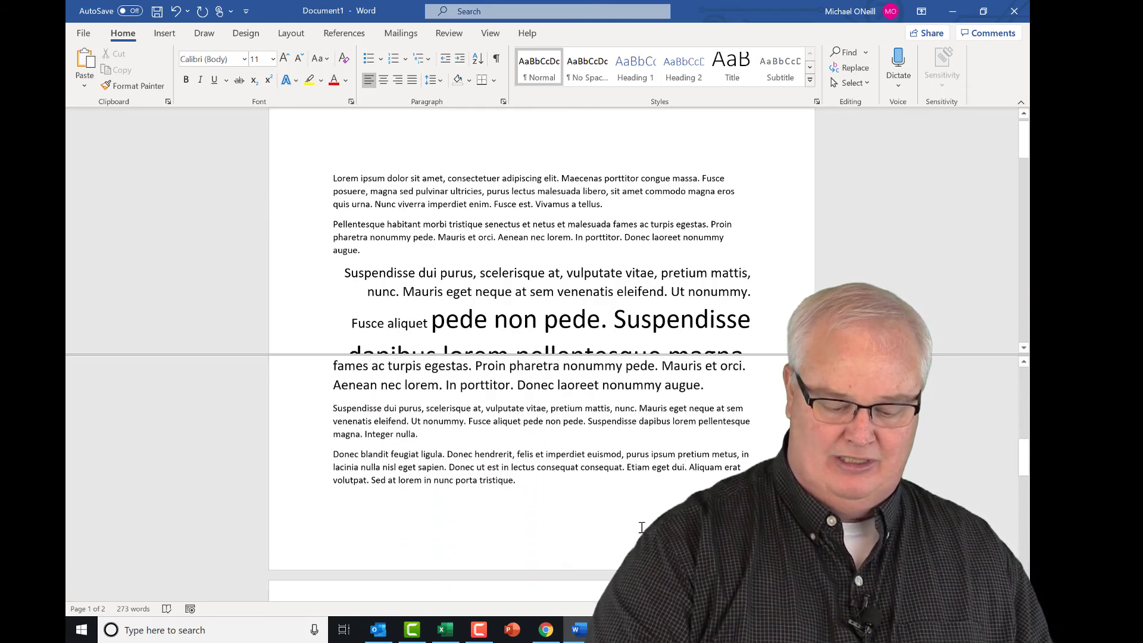
scroll(642, 529, "up", 3)
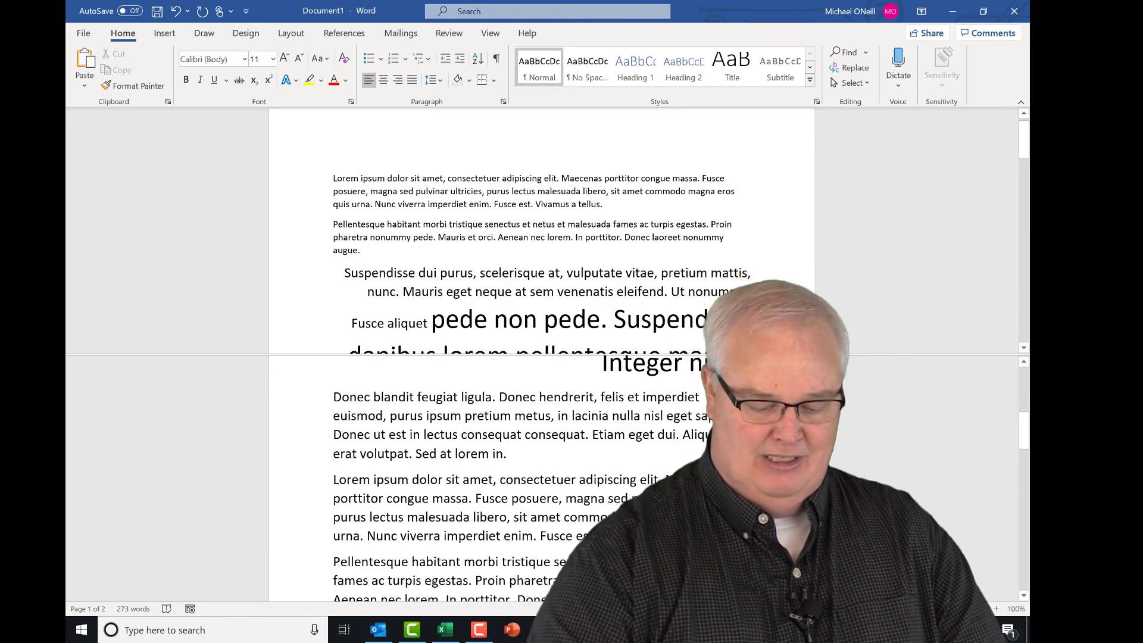
scroll(641, 528, "down", 6)
scroll(642, 529, "down", 3)
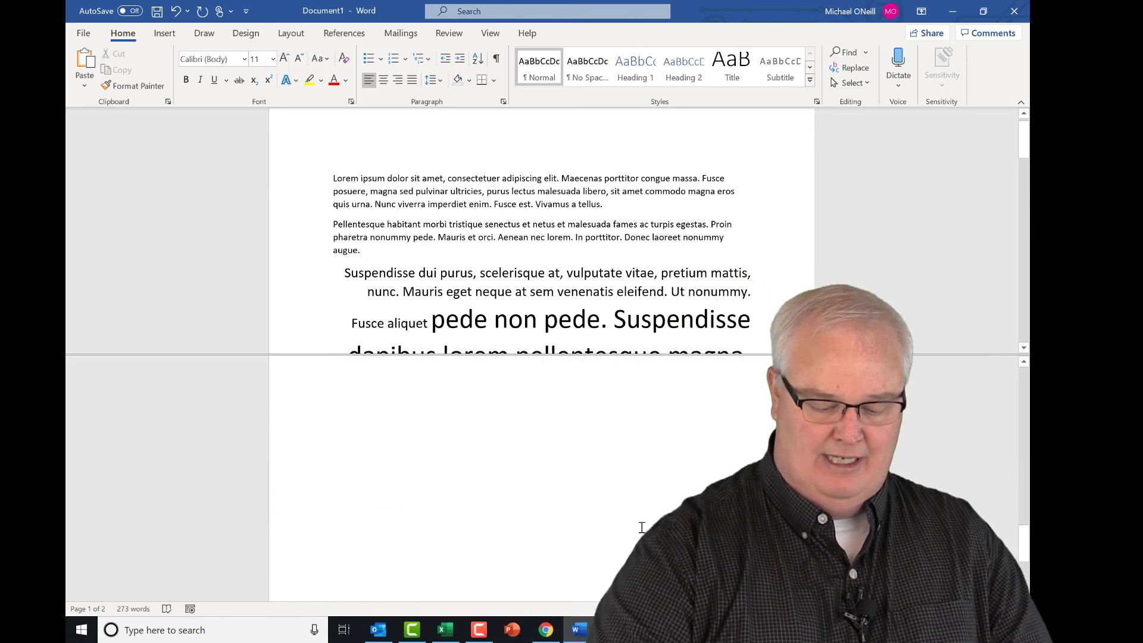
scroll(642, 528, "up", 5)
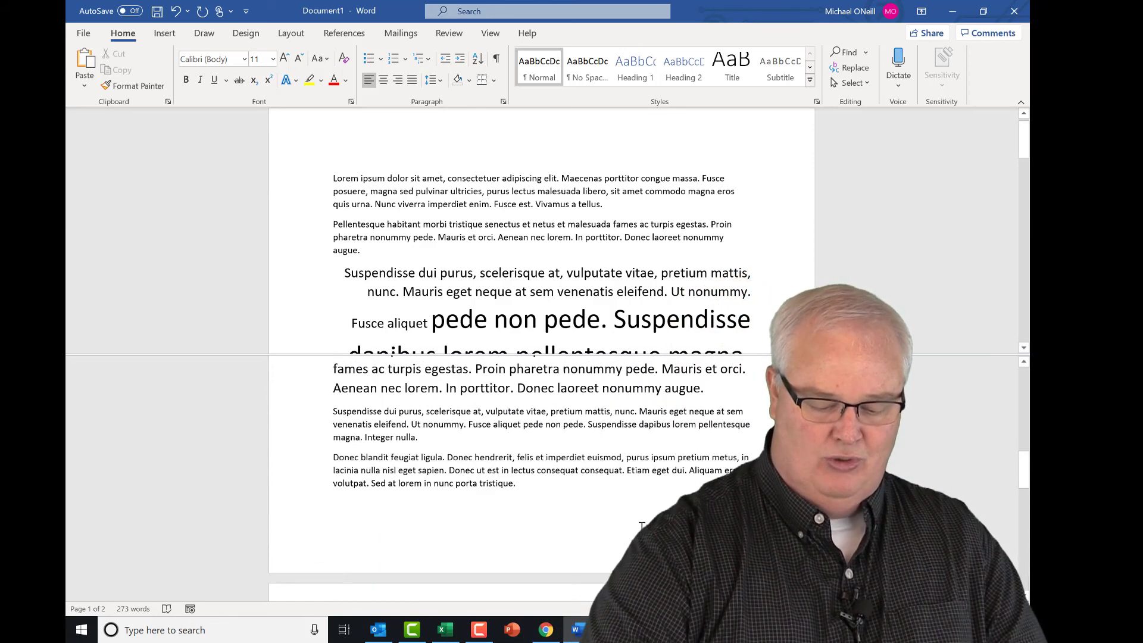
key("Down")
key("Down")
key("Down")
key("Down")
key("Down")
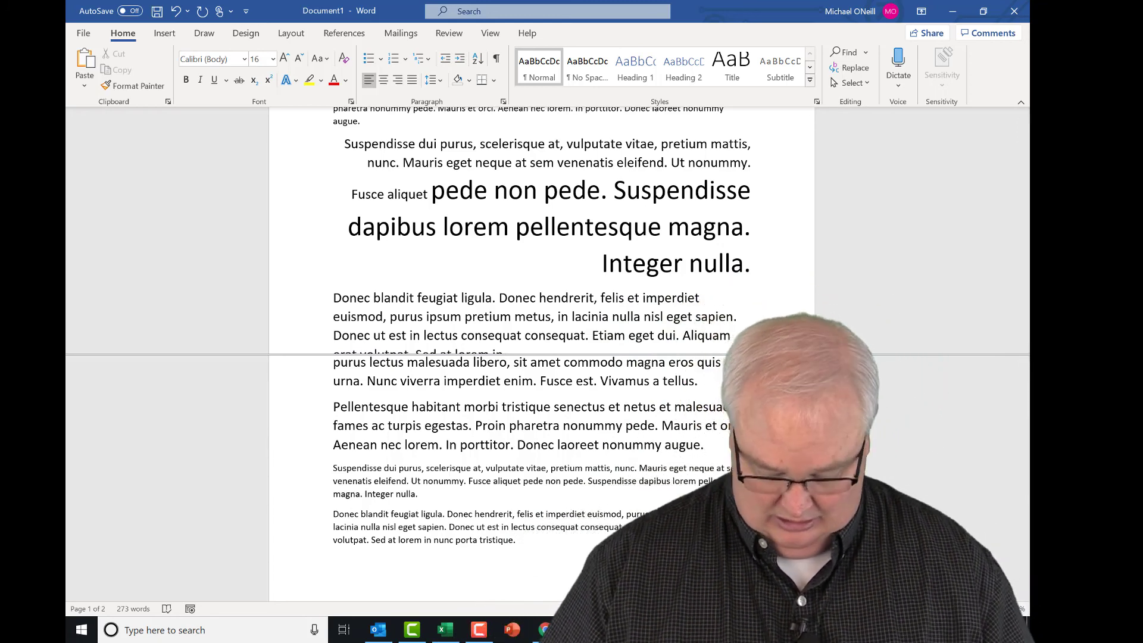
key("ctrl+alt+s")
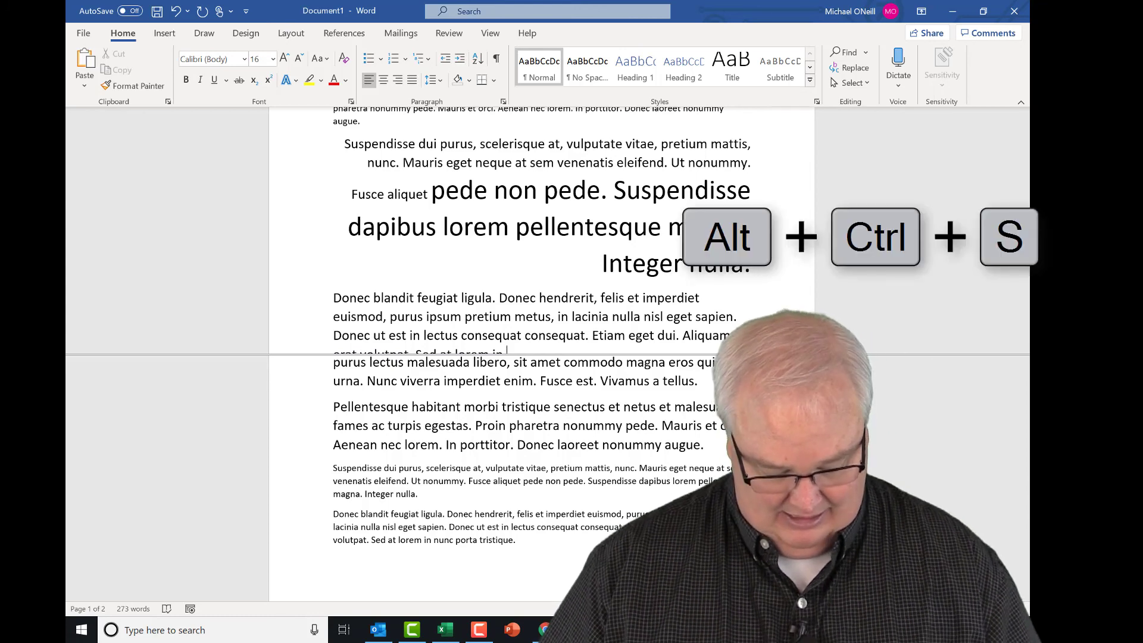